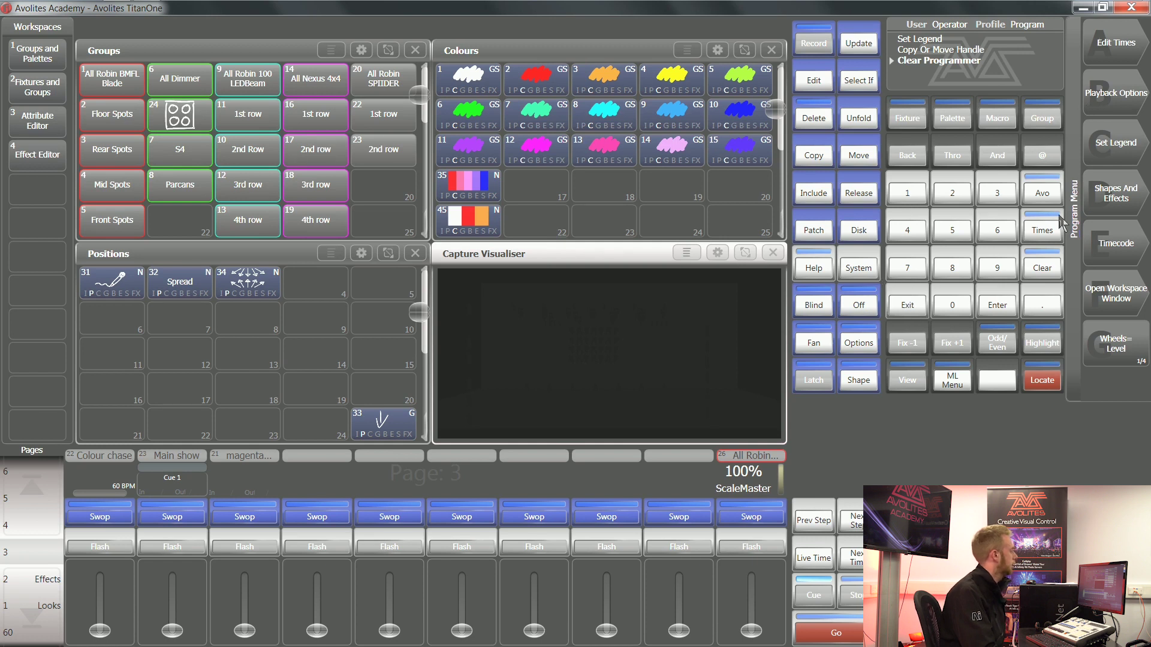
# Step: View the playback options of the Colour chase and close them again
pyautogui.click(1055, 193)
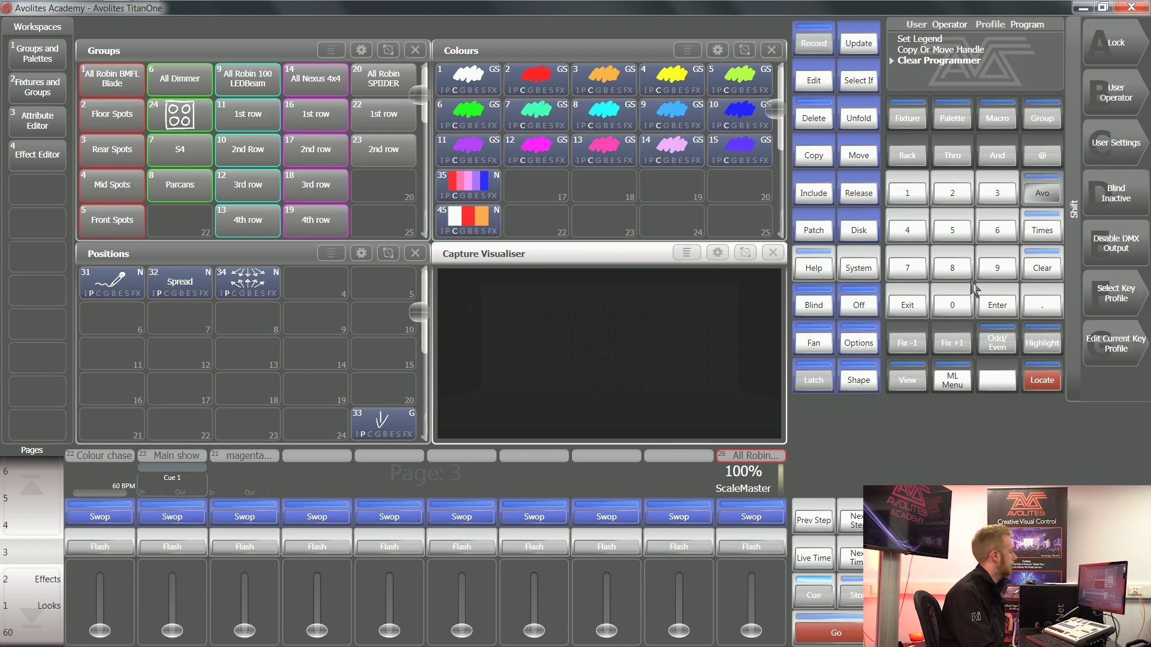
pyautogui.click(923, 305)
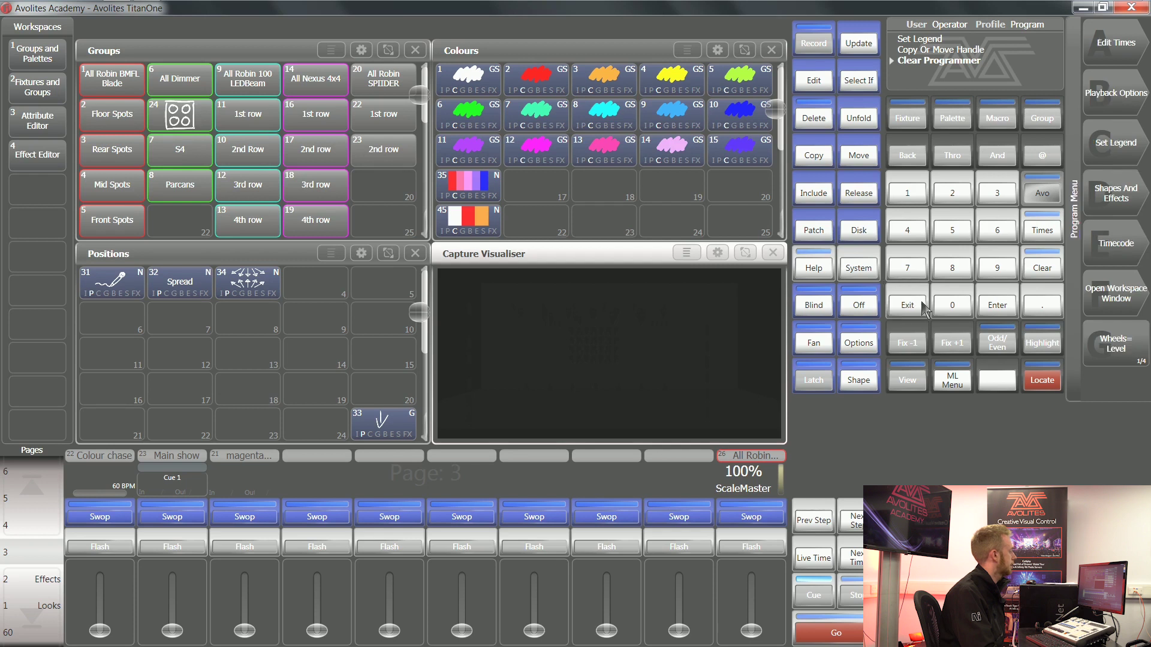
pyautogui.click(1113, 109)
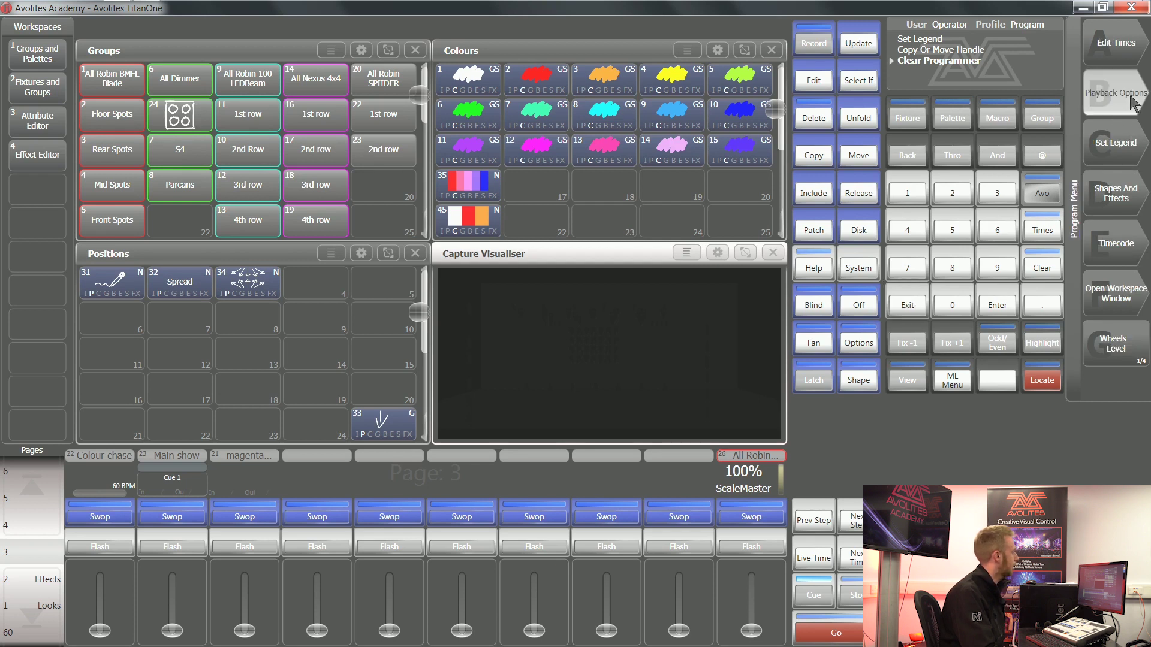
pyautogui.click(1129, 106)
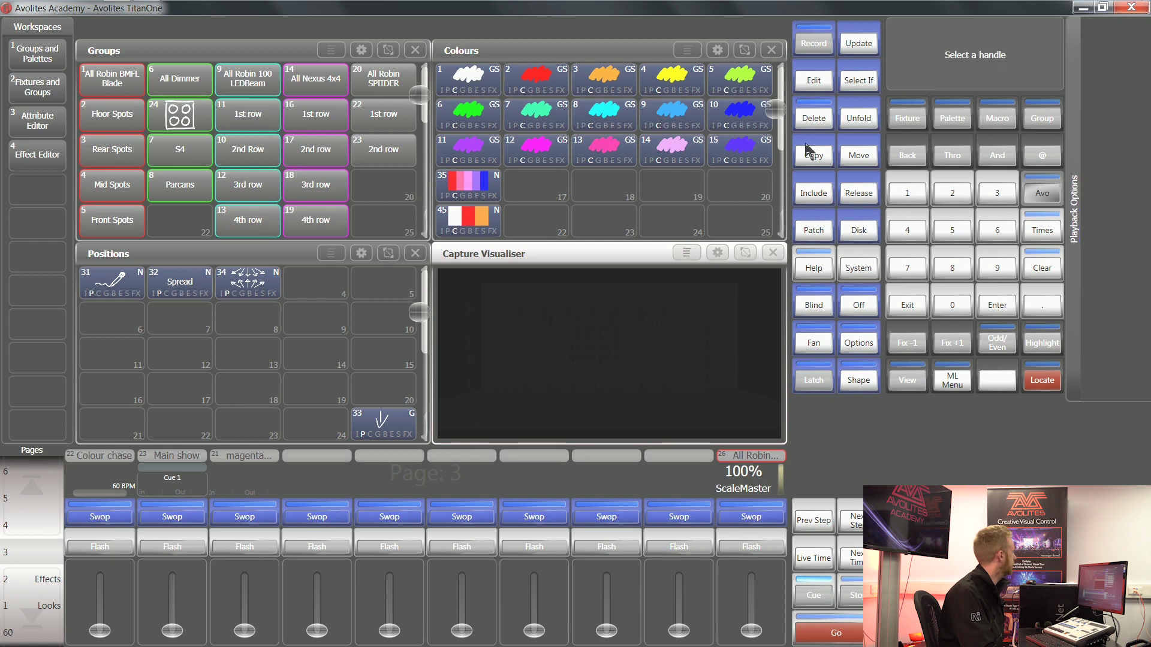
pyautogui.click(98, 517)
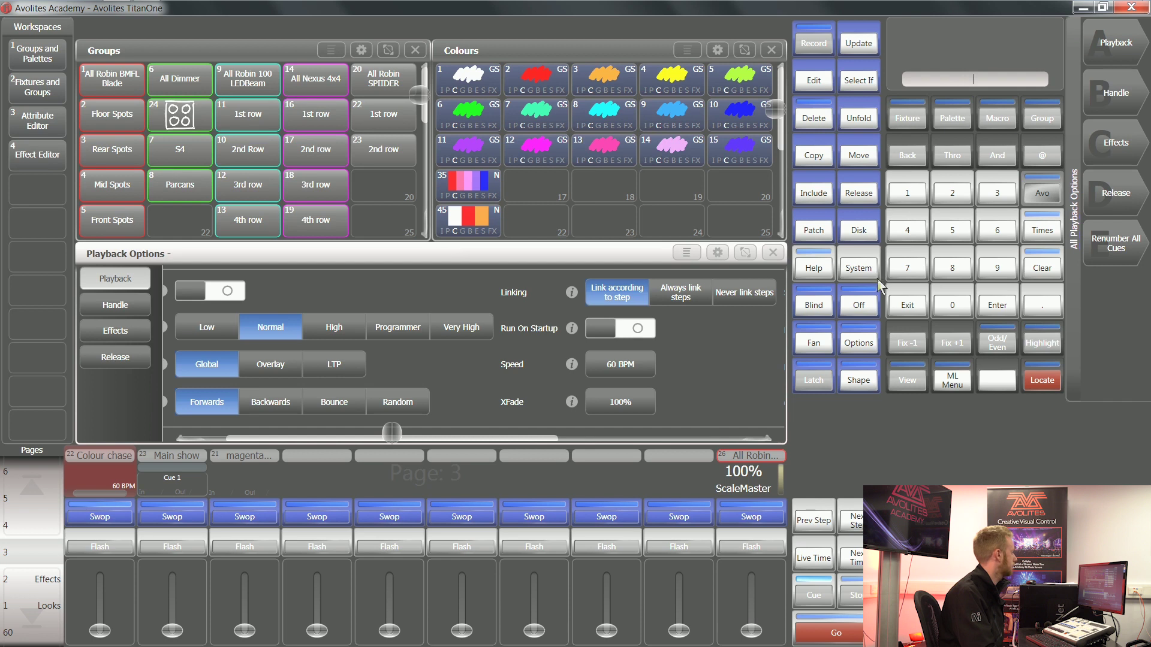
pyautogui.click(907, 304)
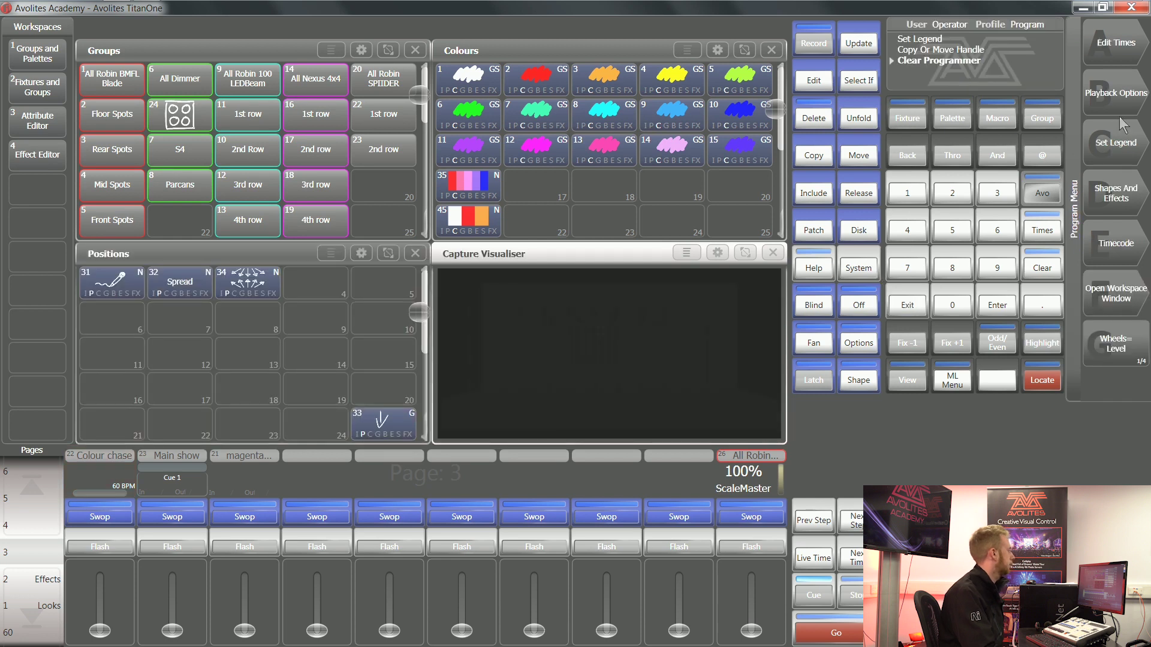
# Step: Open the playback options of the magenta cue and enlarge the options window
pyautogui.click(1111, 96)
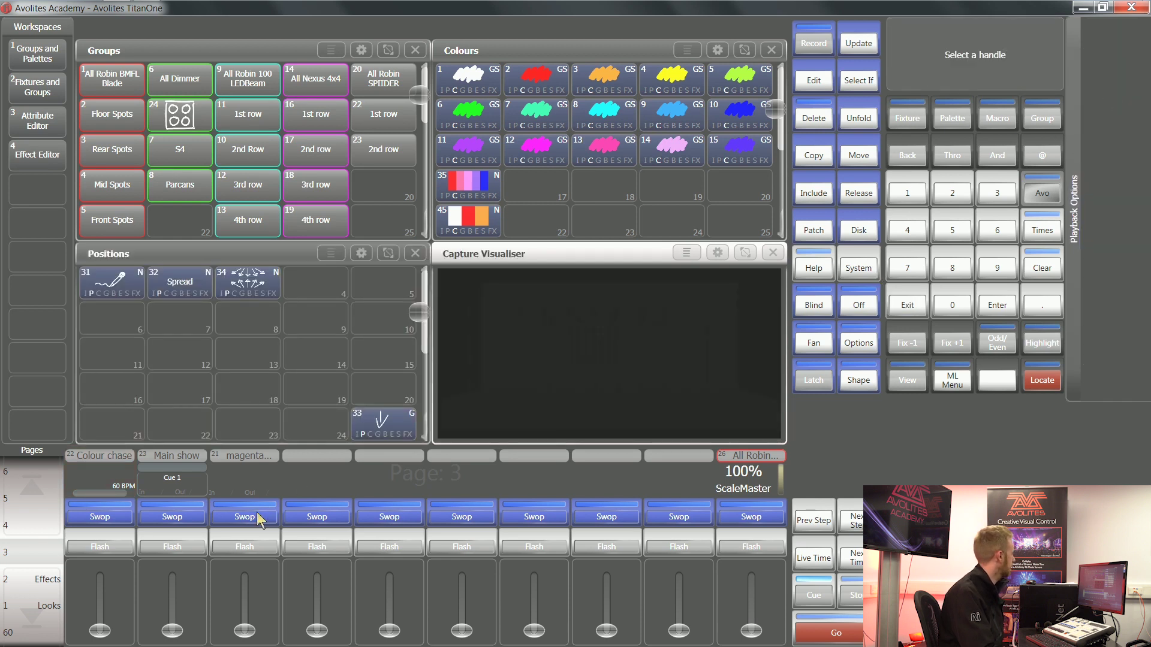
pyautogui.click(273, 497)
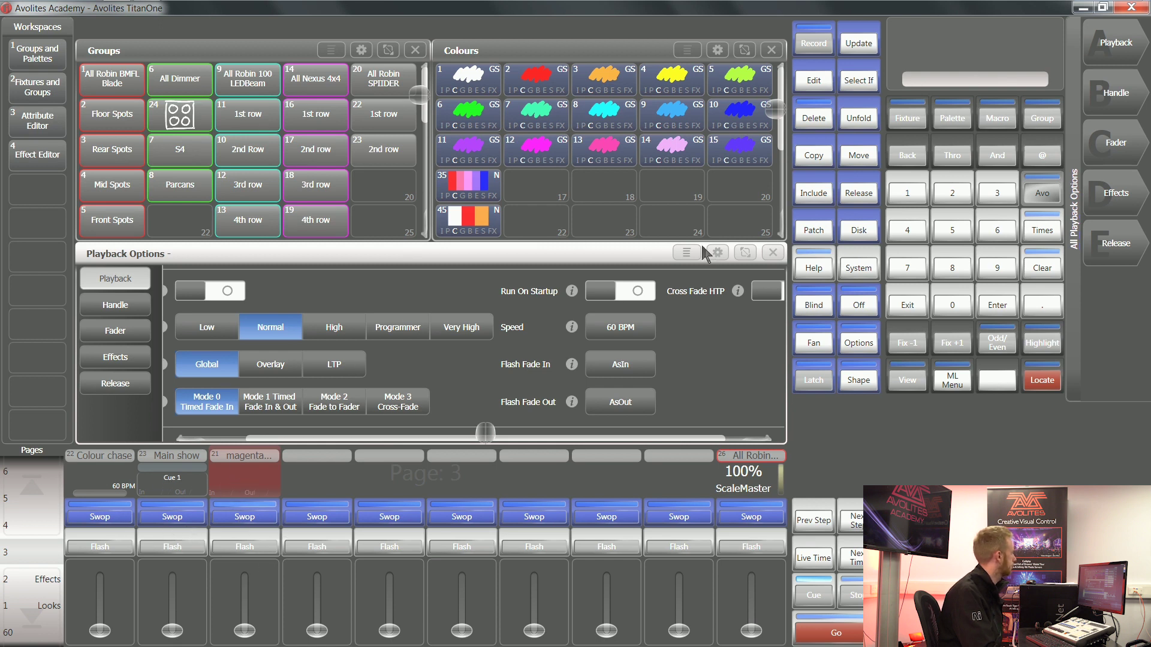
pyautogui.click(723, 257)
pyautogui.click(247, 355)
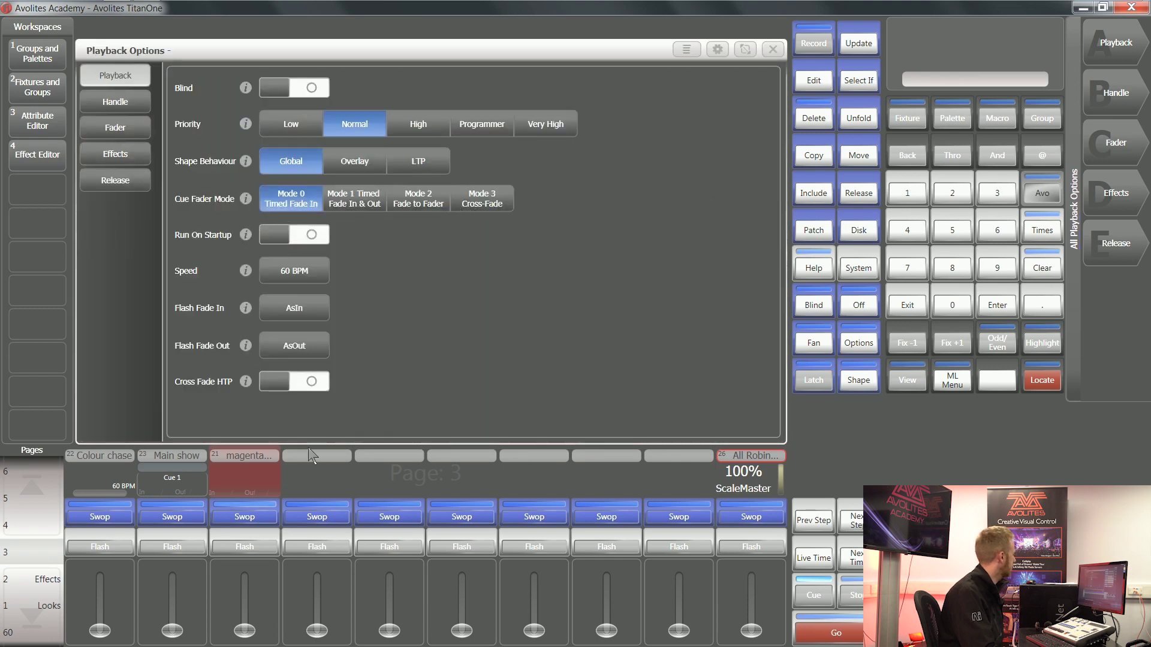
# Step: Turn Run On Startup on and back off for the magenta cue, and open its Flash Fade In time without changing it
pyautogui.click(310, 236)
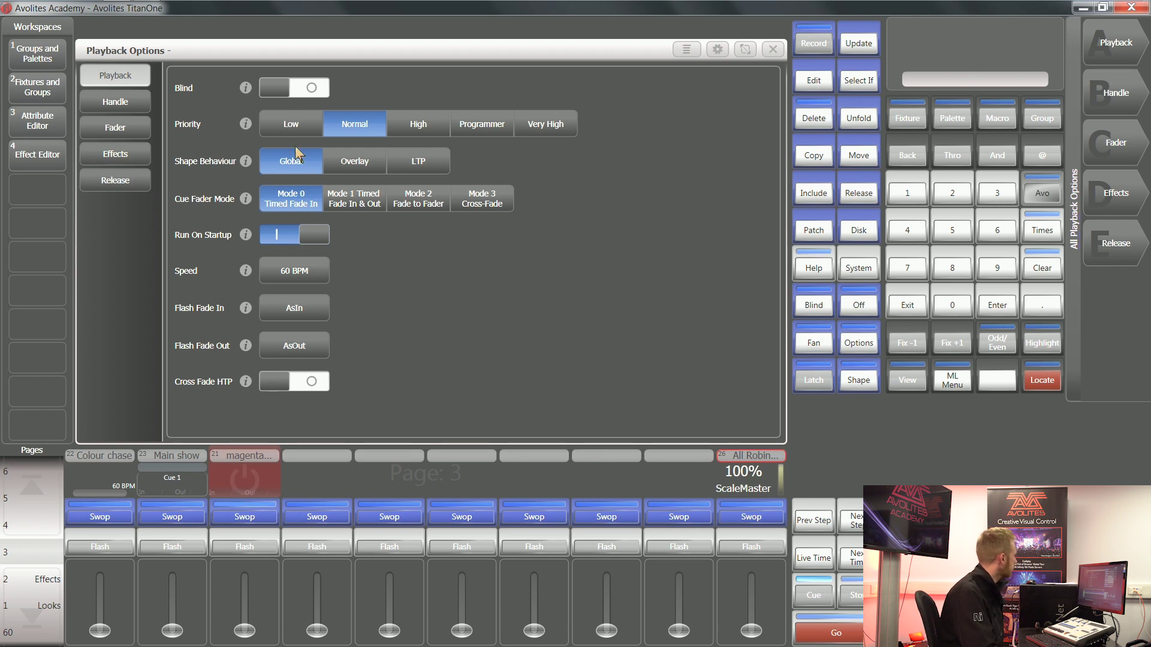
pyautogui.click(314, 238)
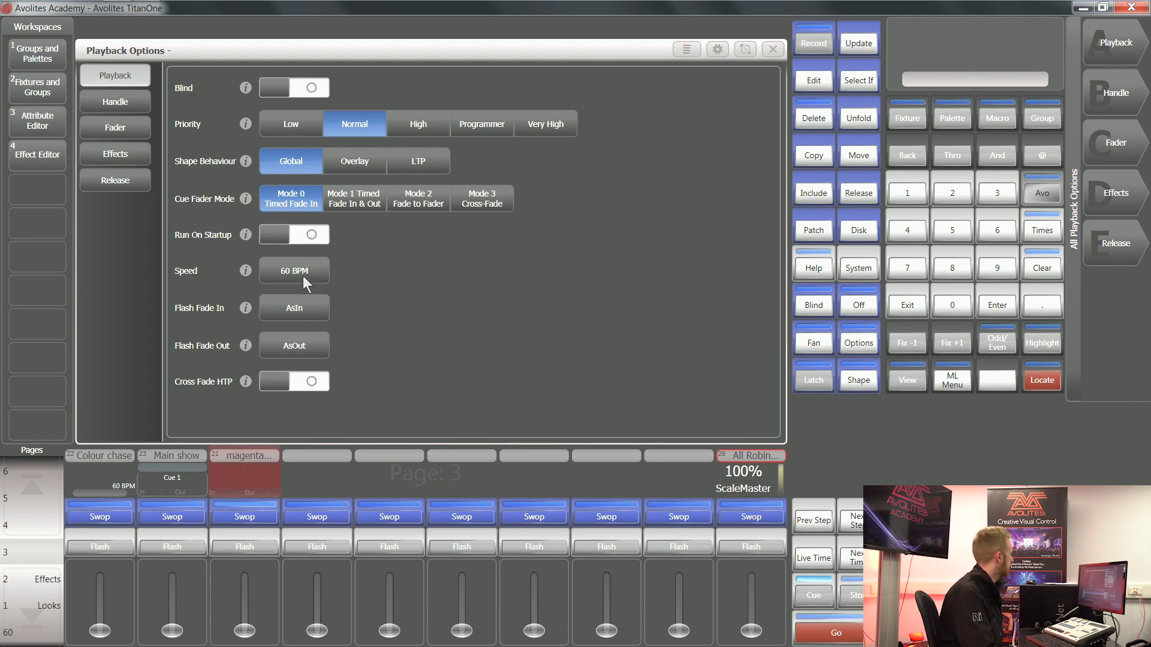
pyautogui.click(307, 308)
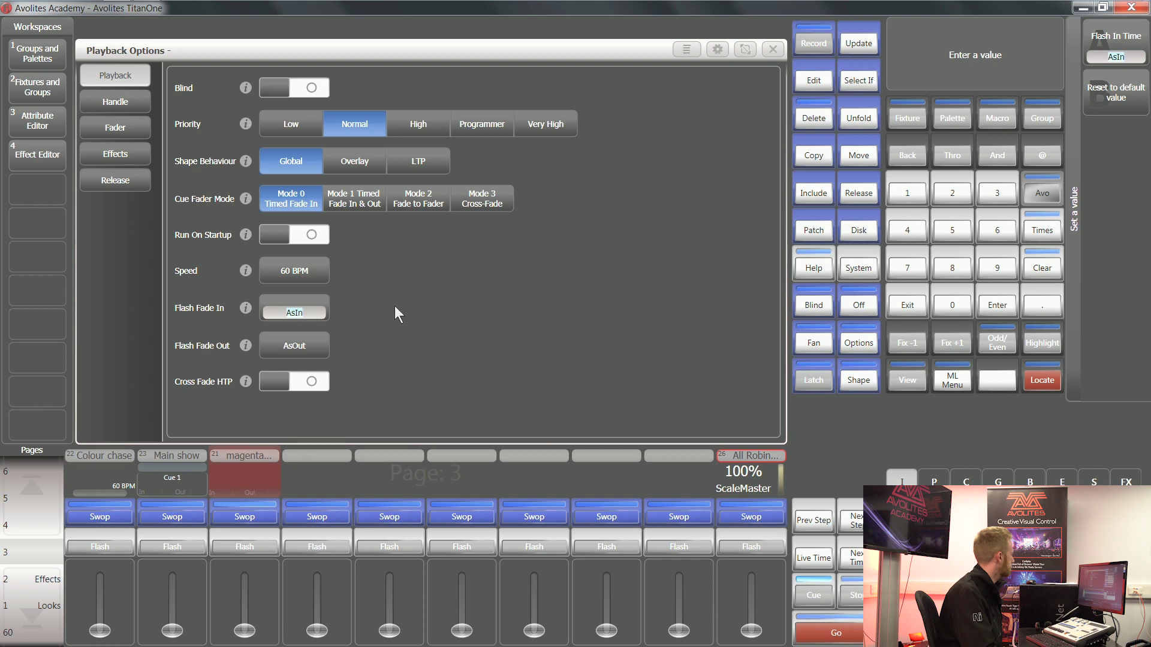
pyautogui.click(907, 306)
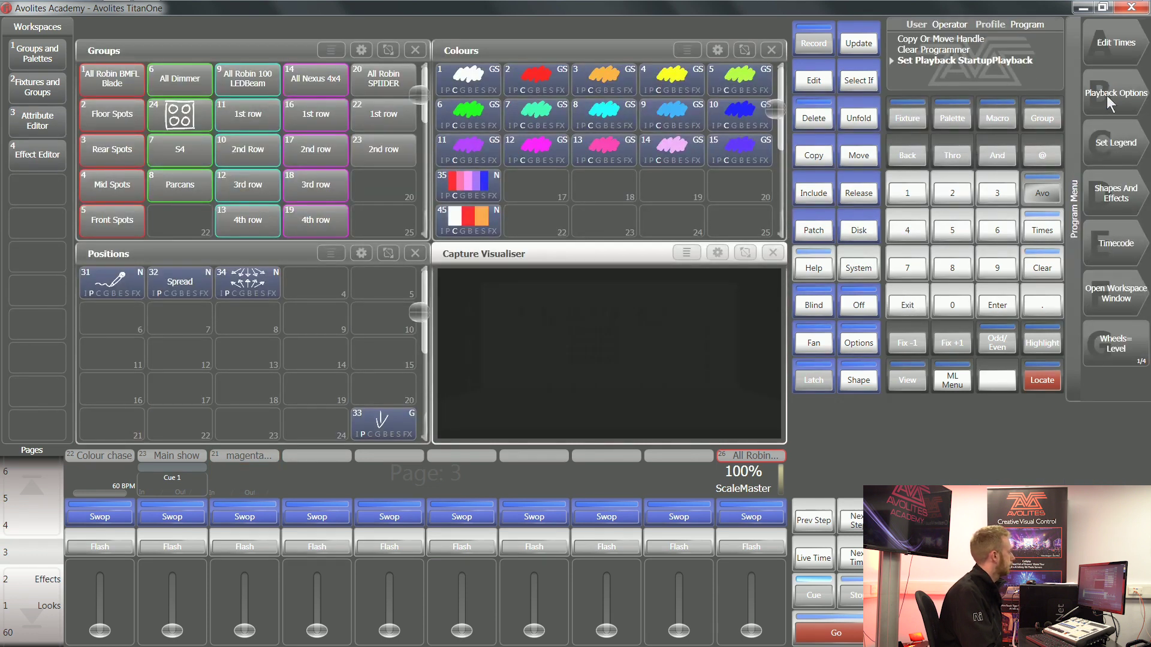
# Step: In the Colour chase's playback options, set Play Order to Bounce and Loop Action to Stop On Final Cue
pyautogui.click(1107, 96)
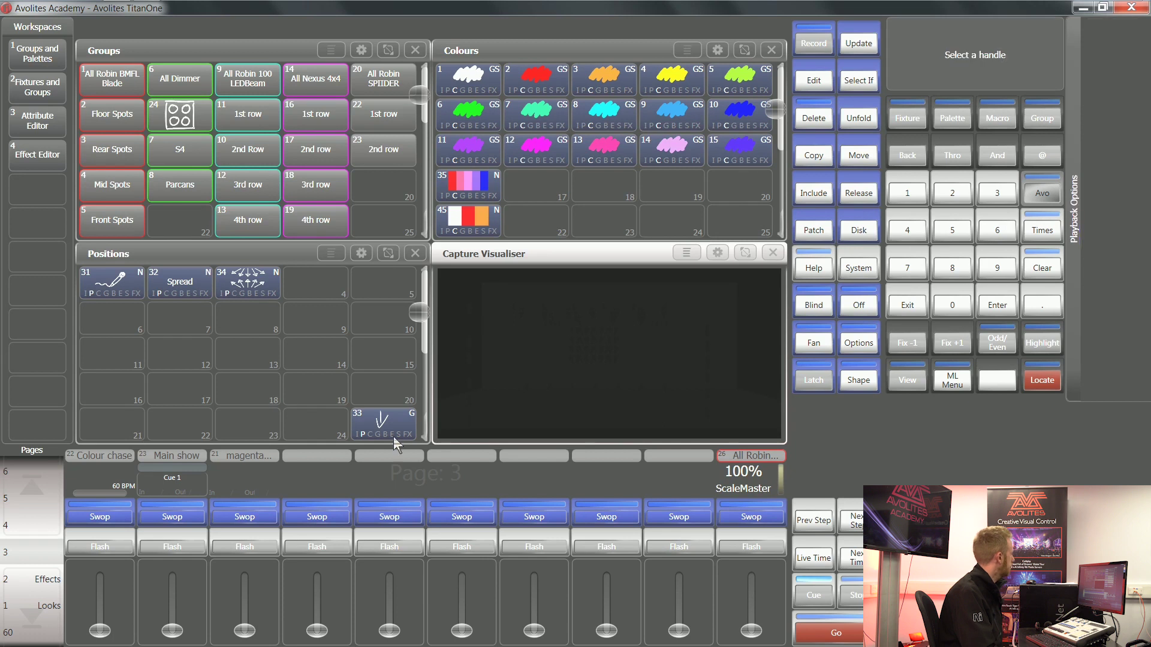
pyautogui.click(107, 515)
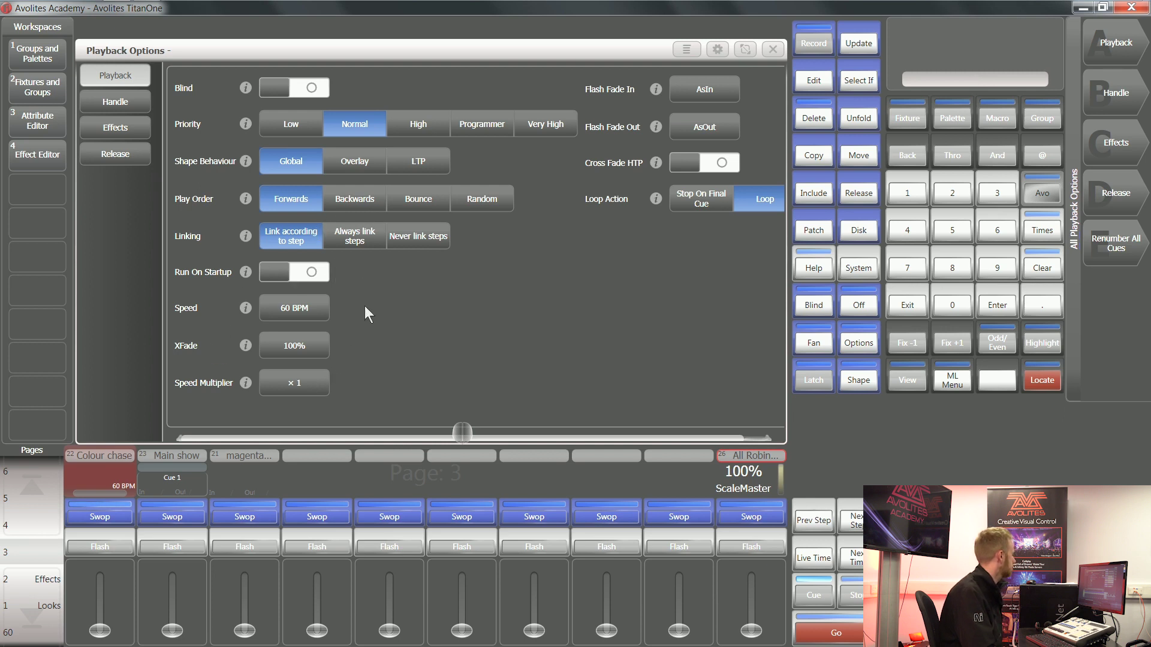
pyautogui.click(423, 206)
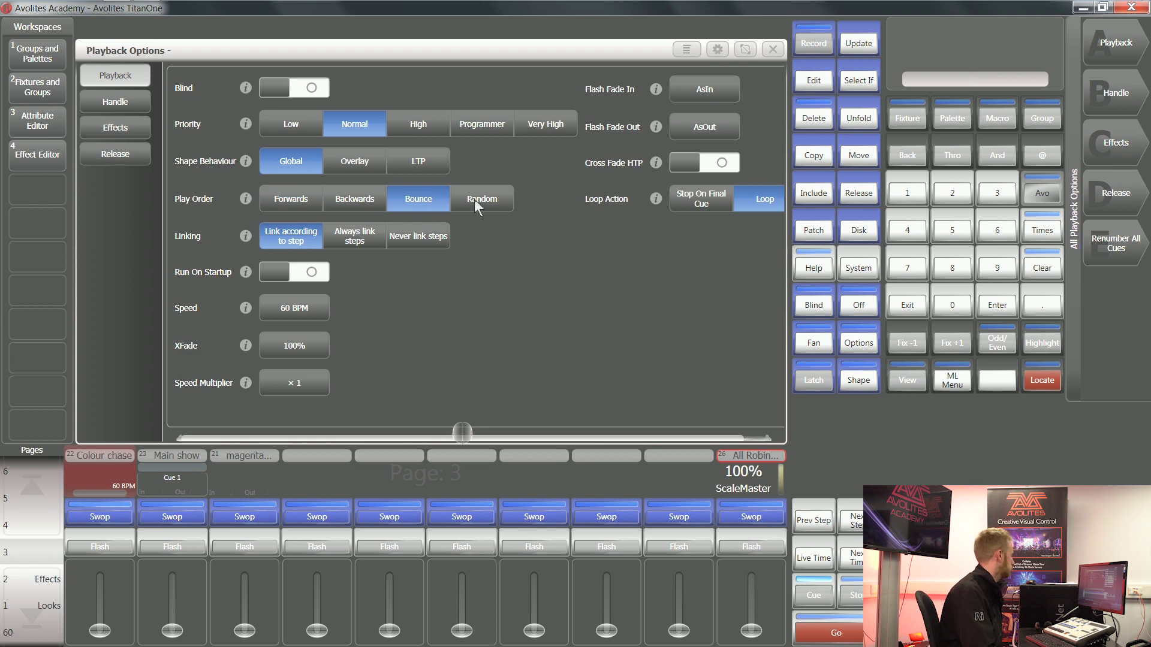
pyautogui.click(700, 206)
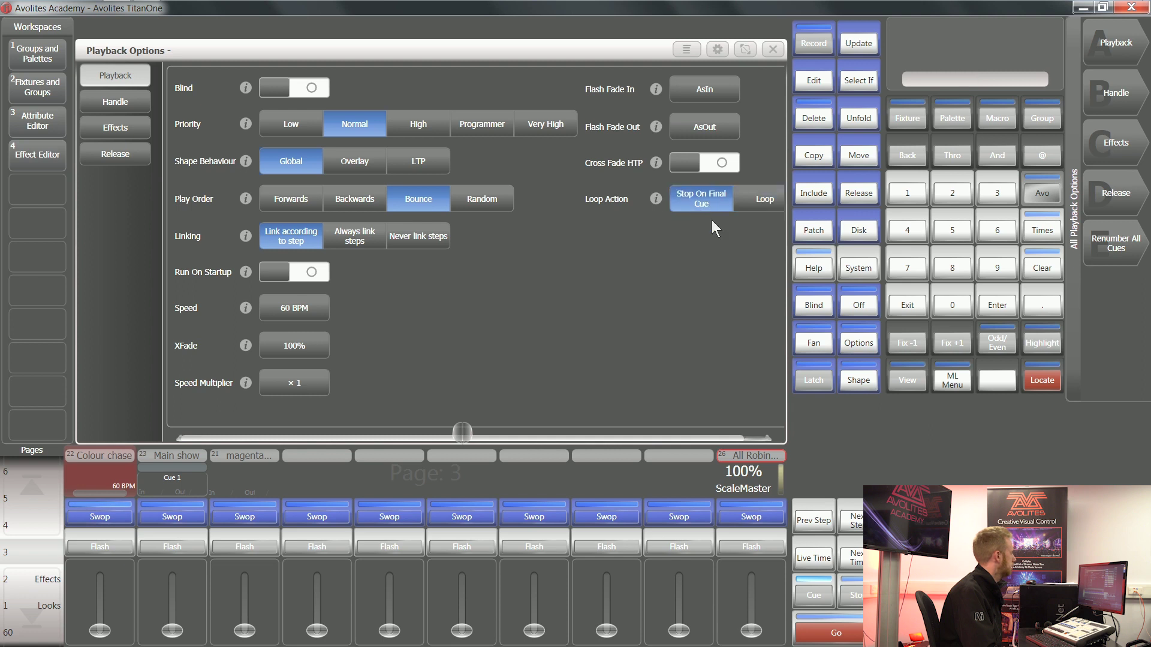
pyautogui.click(739, 198)
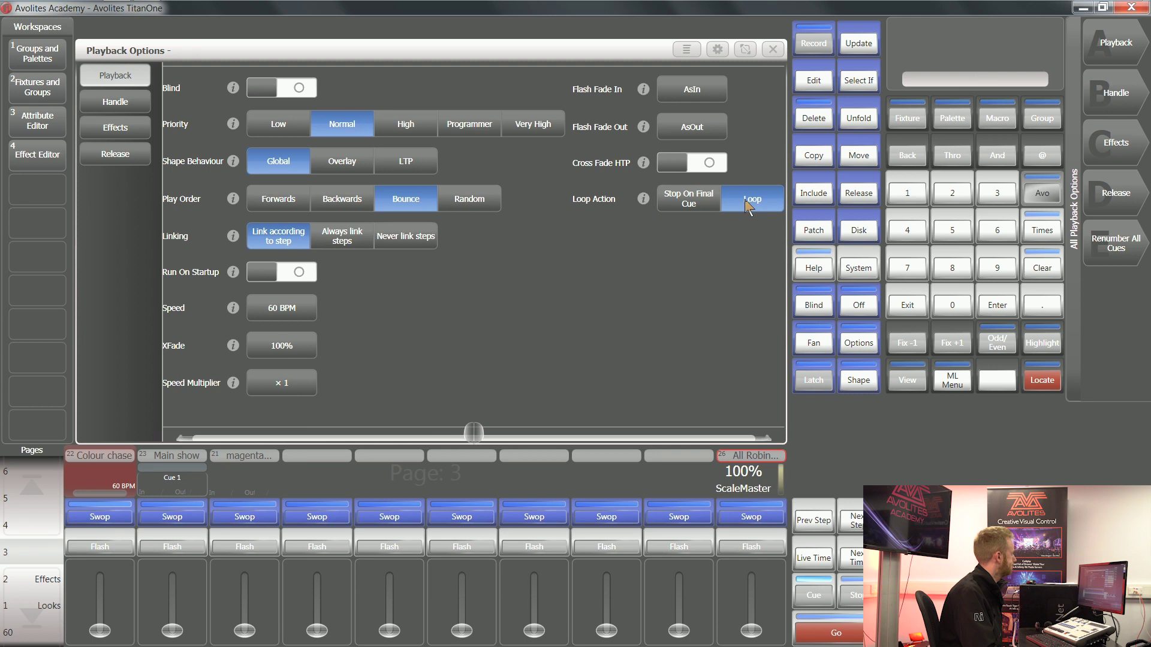
pyautogui.click(694, 201)
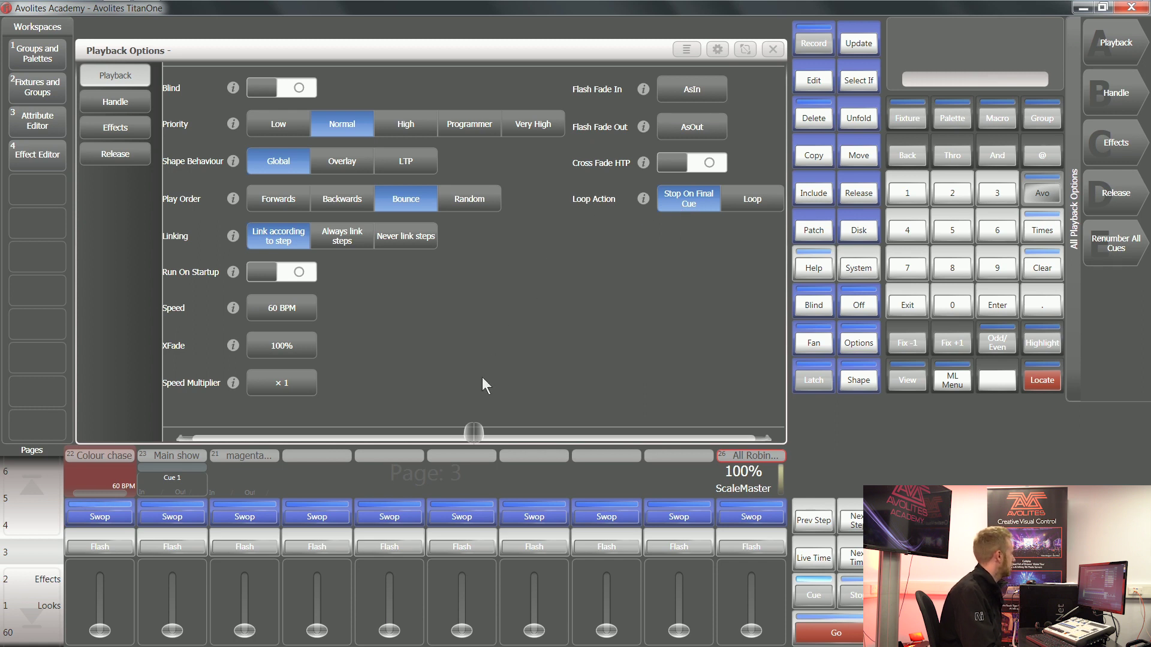
# Step: Examine the explanations of the Colour chase's Speed Multiplier, XFade, Play Order and Release Time options
pyautogui.moveTo(478, 432); pyautogui.dragTo(287, 442)
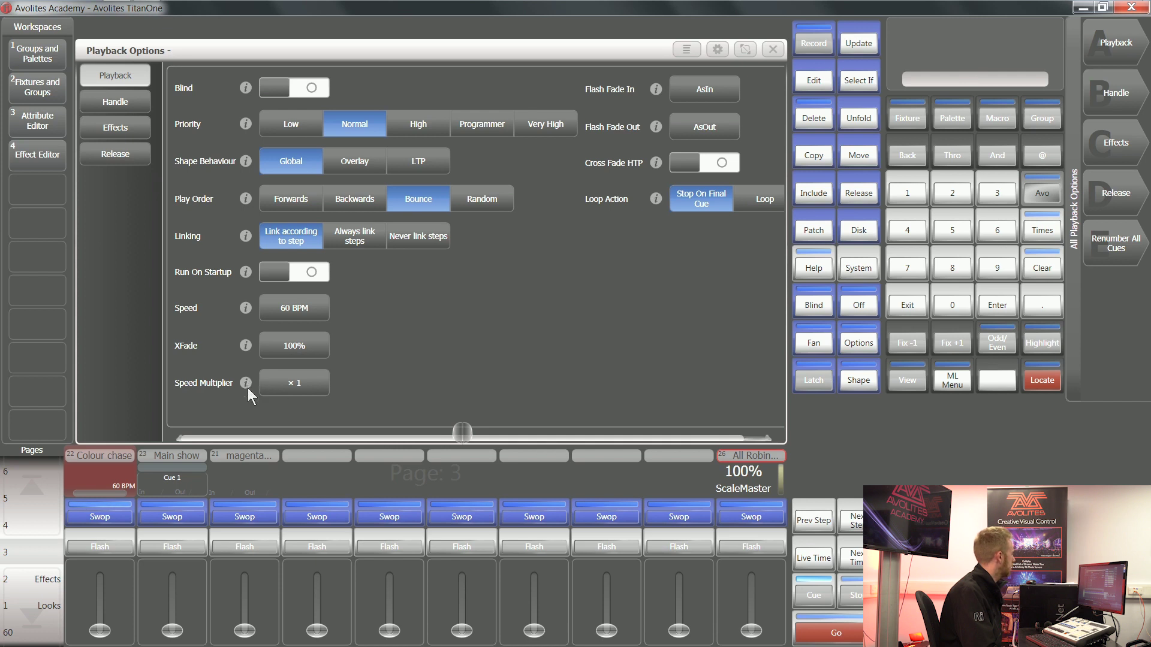
pyautogui.moveTo(247, 387)
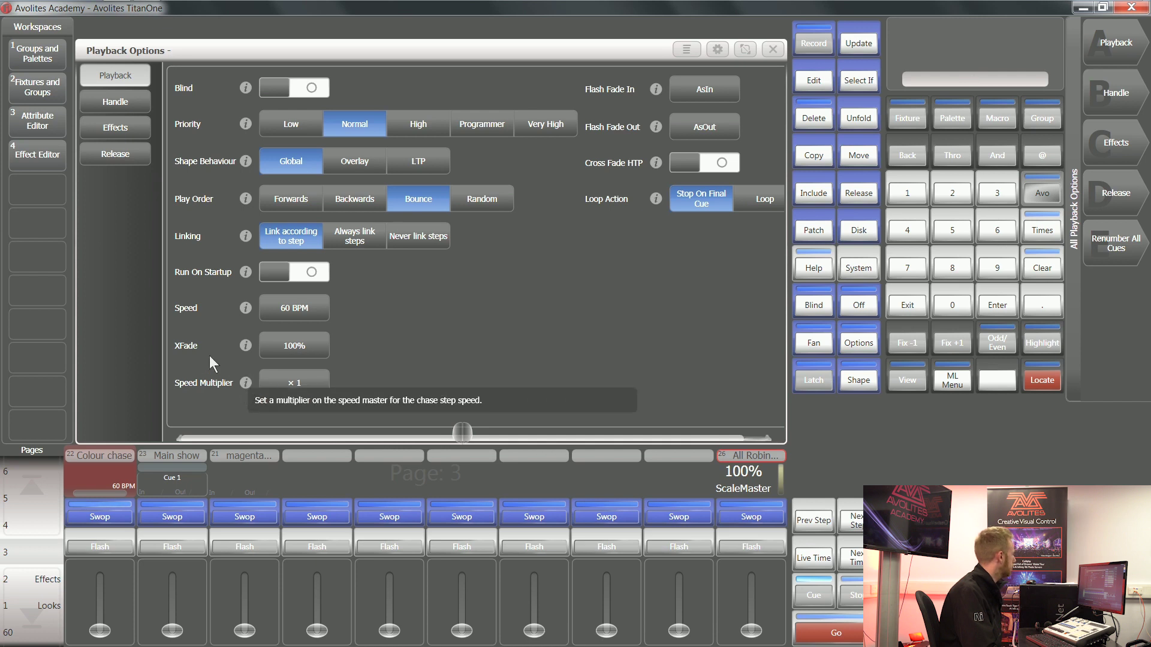
pyautogui.moveTo(213, 354)
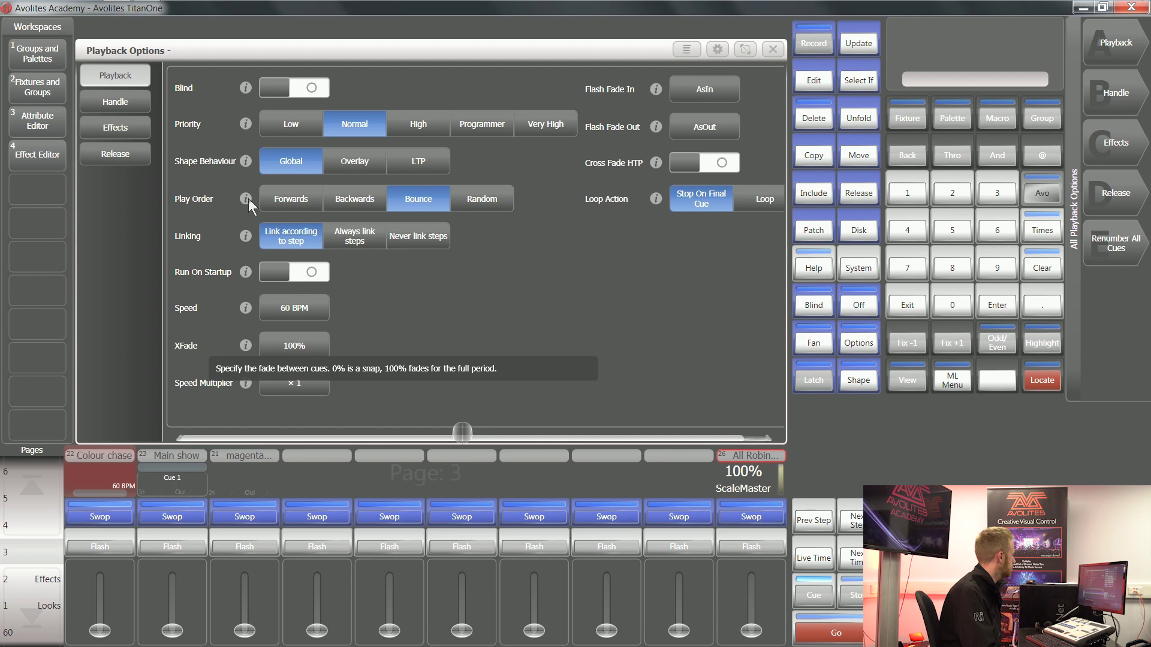
pyautogui.moveTo(247, 199)
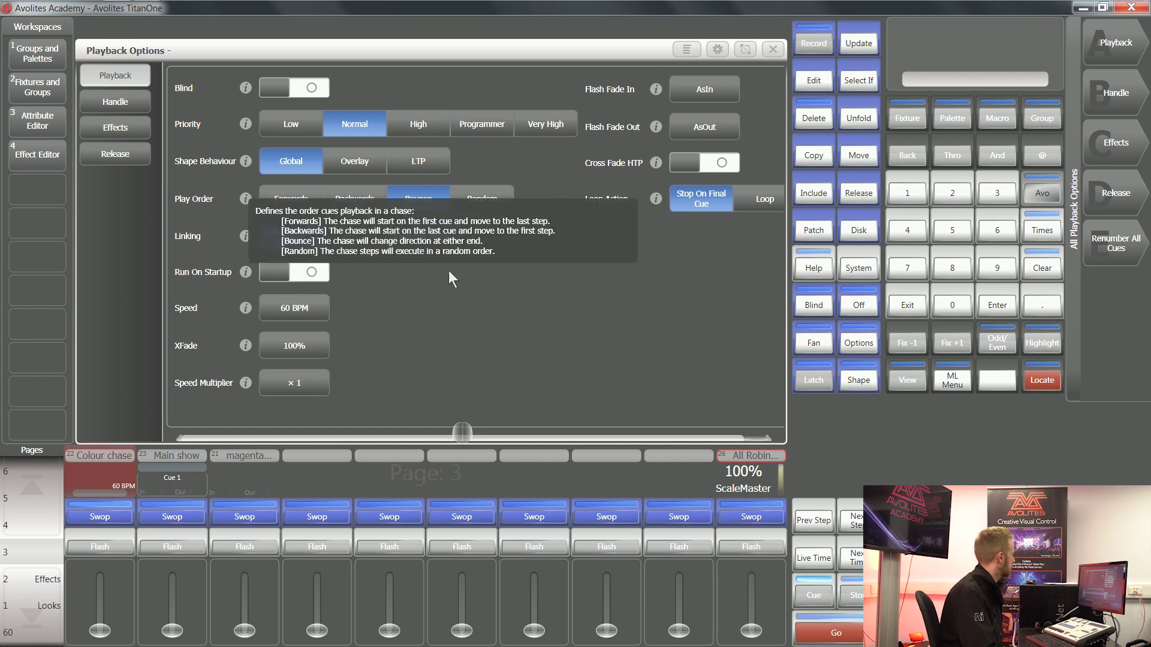
pyautogui.click(109, 157)
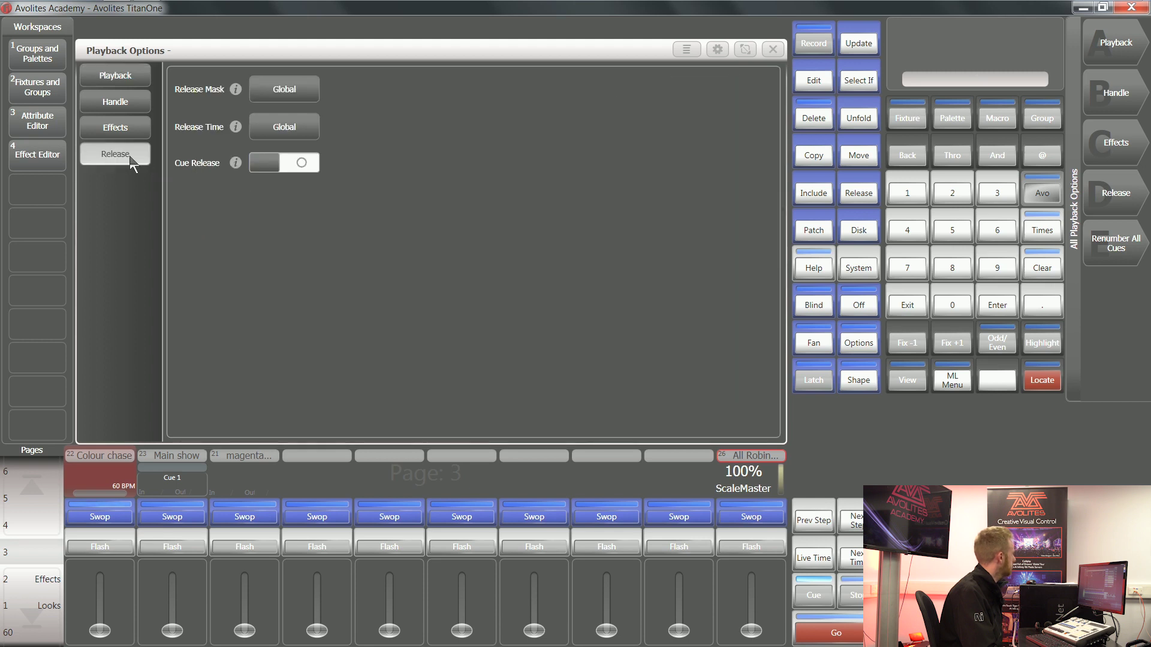
pyautogui.moveTo(236, 128)
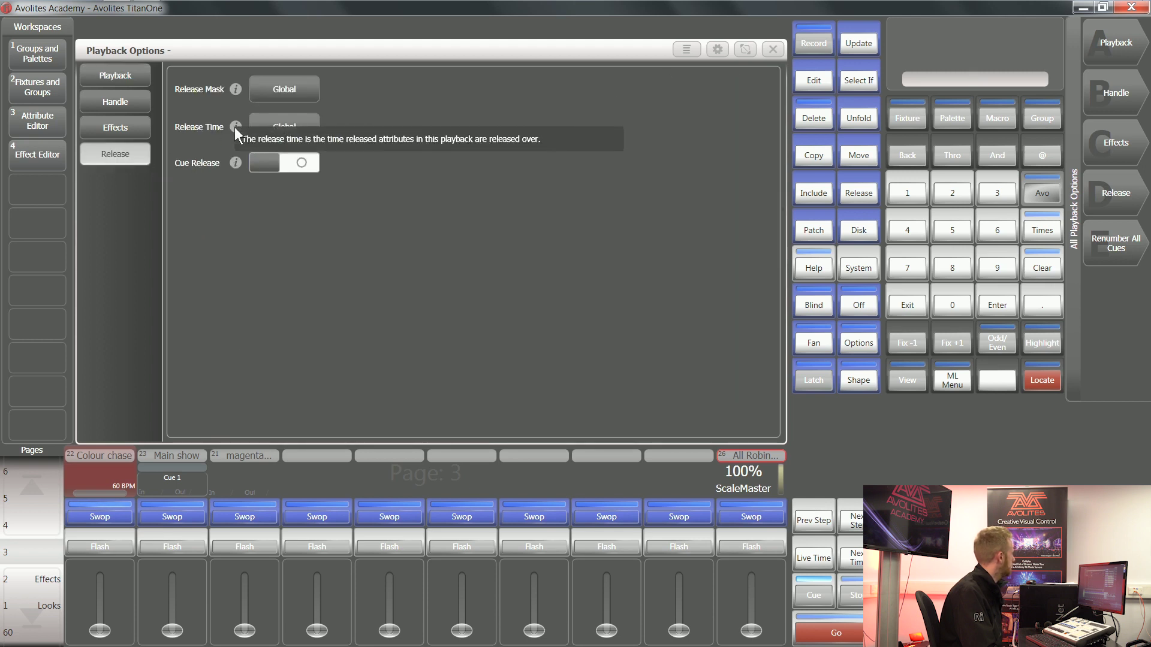
pyautogui.click(120, 133)
# Step: Set the Colour chase's Handle Paging to Locked and close the playback options
pyautogui.click(134, 108)
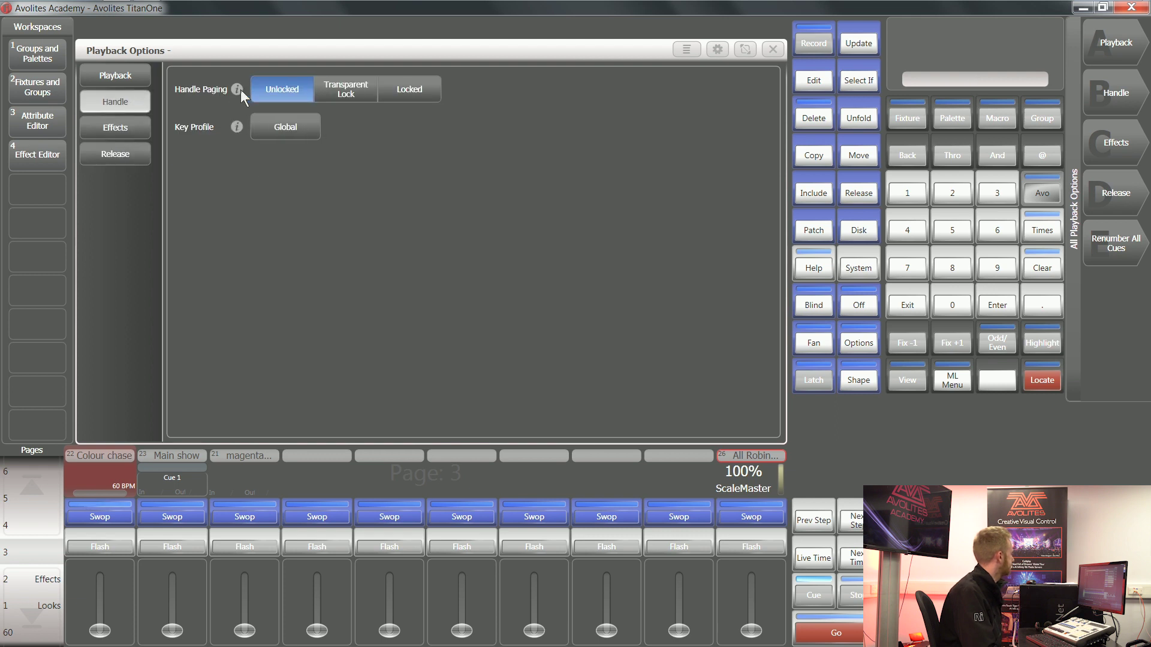
pyautogui.moveTo(239, 90)
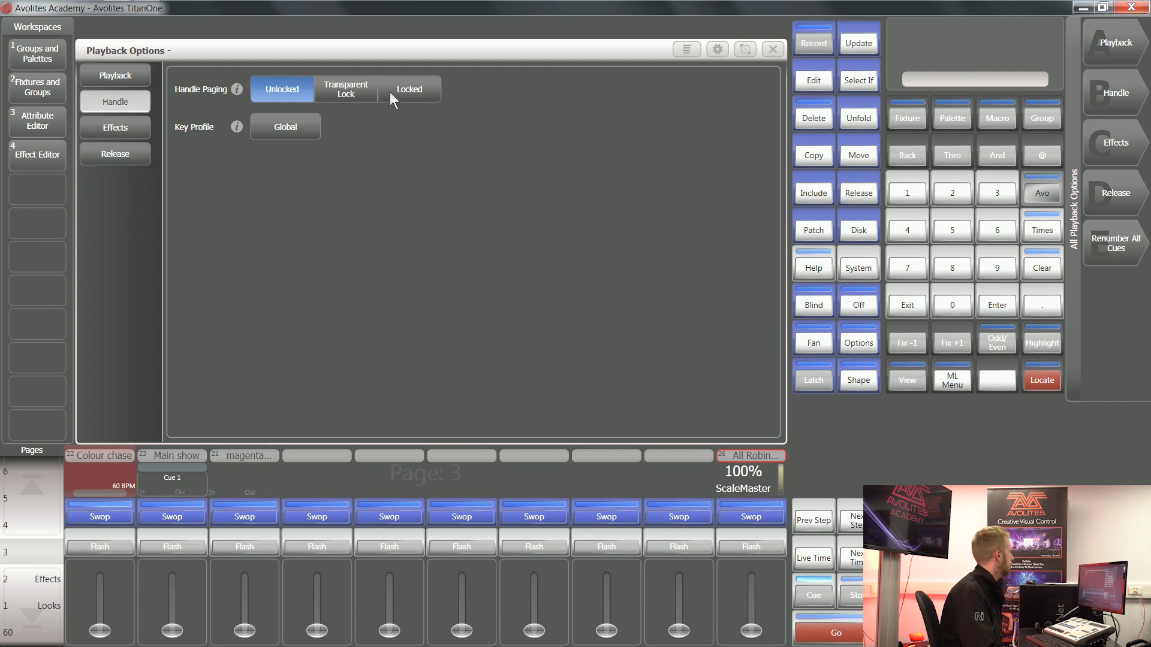
pyautogui.click(408, 89)
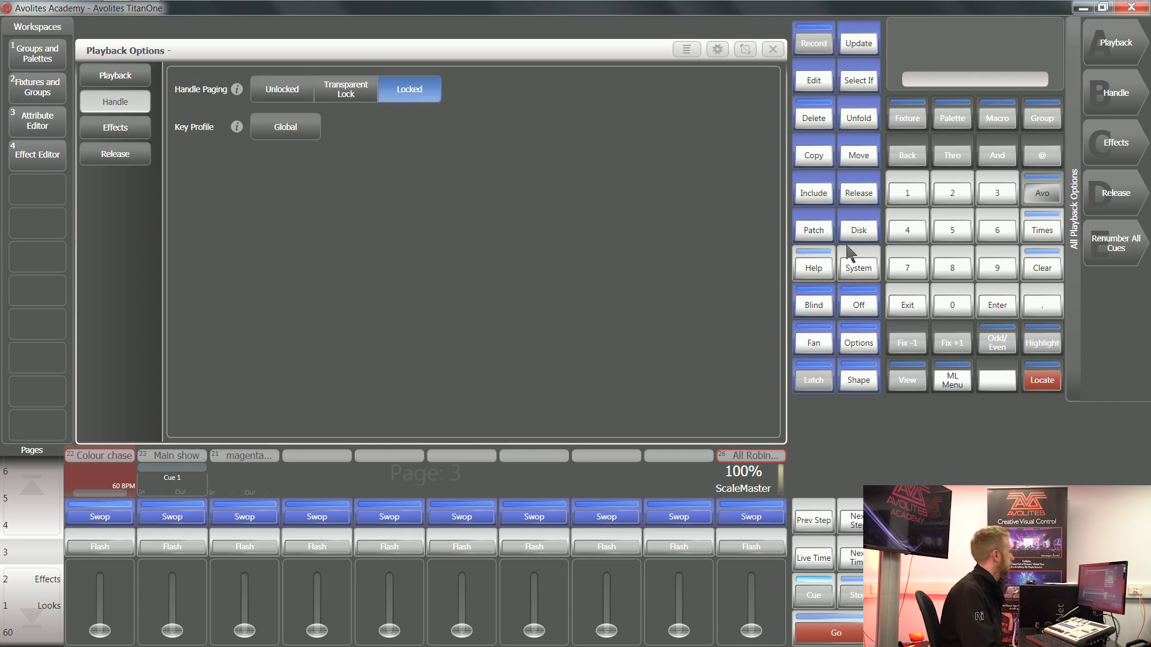
pyautogui.click(891, 299)
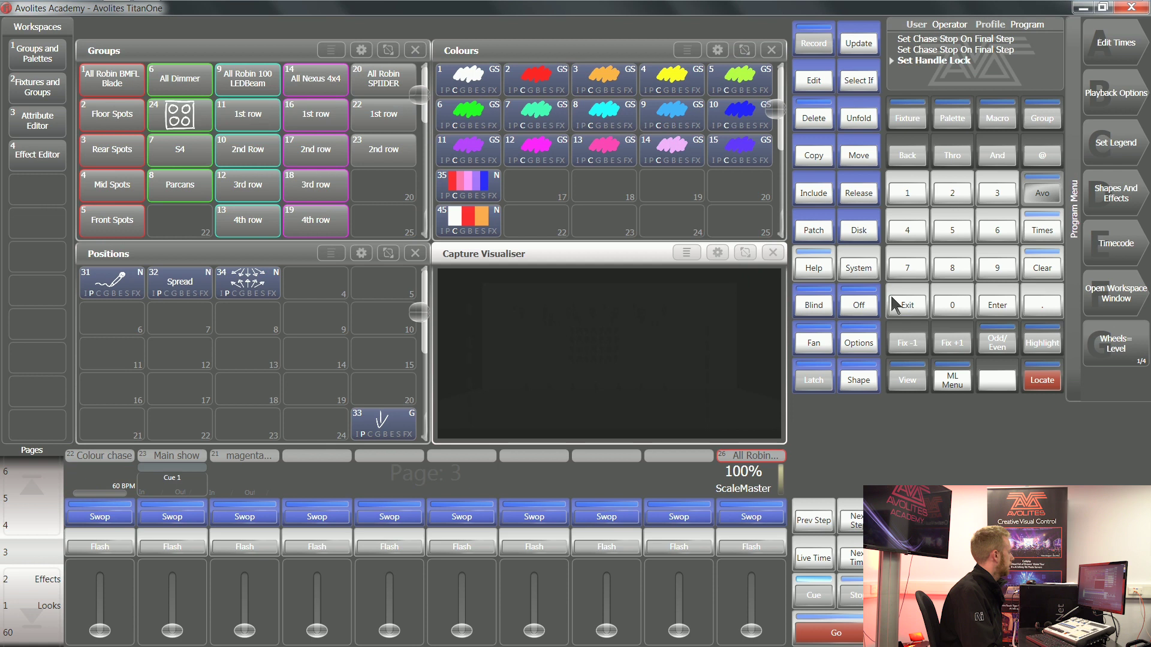
# Step: Go through the playback pages up to page 6 and back down to page 3, checking the Colour chase's handle
pyautogui.click(33, 496)
pyautogui.click(33, 496)
pyautogui.click(33, 496)
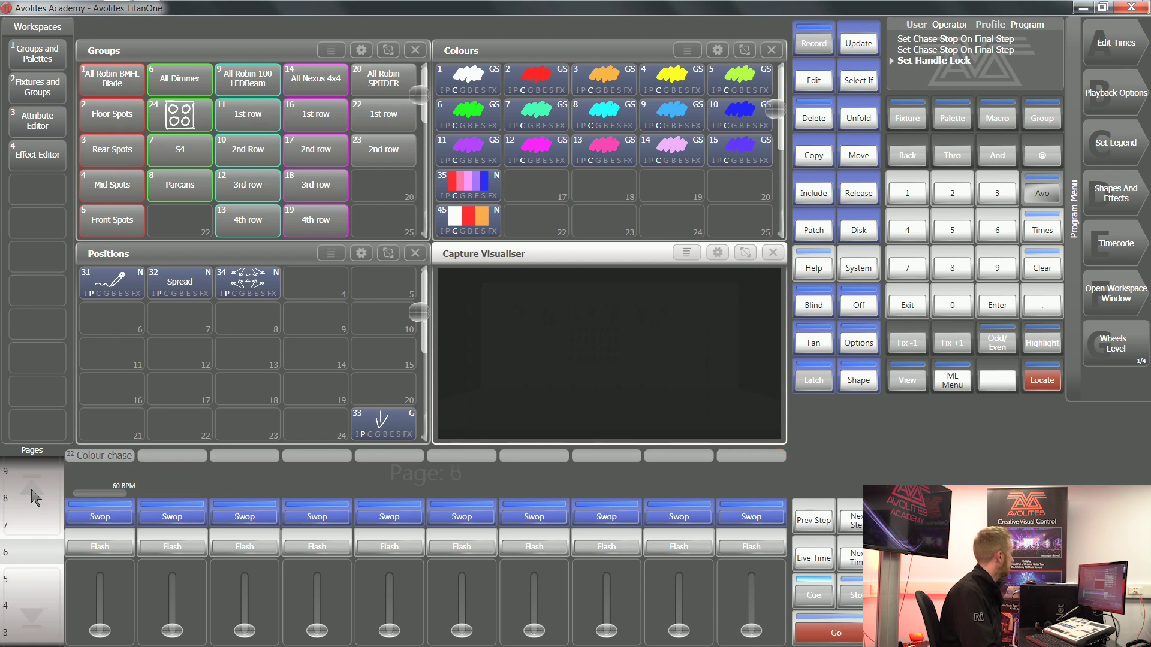
pyautogui.click(33, 619)
pyautogui.click(33, 619)
pyautogui.click(33, 620)
pyautogui.click(33, 620)
pyautogui.click(33, 619)
pyautogui.click(33, 619)
pyautogui.click(33, 620)
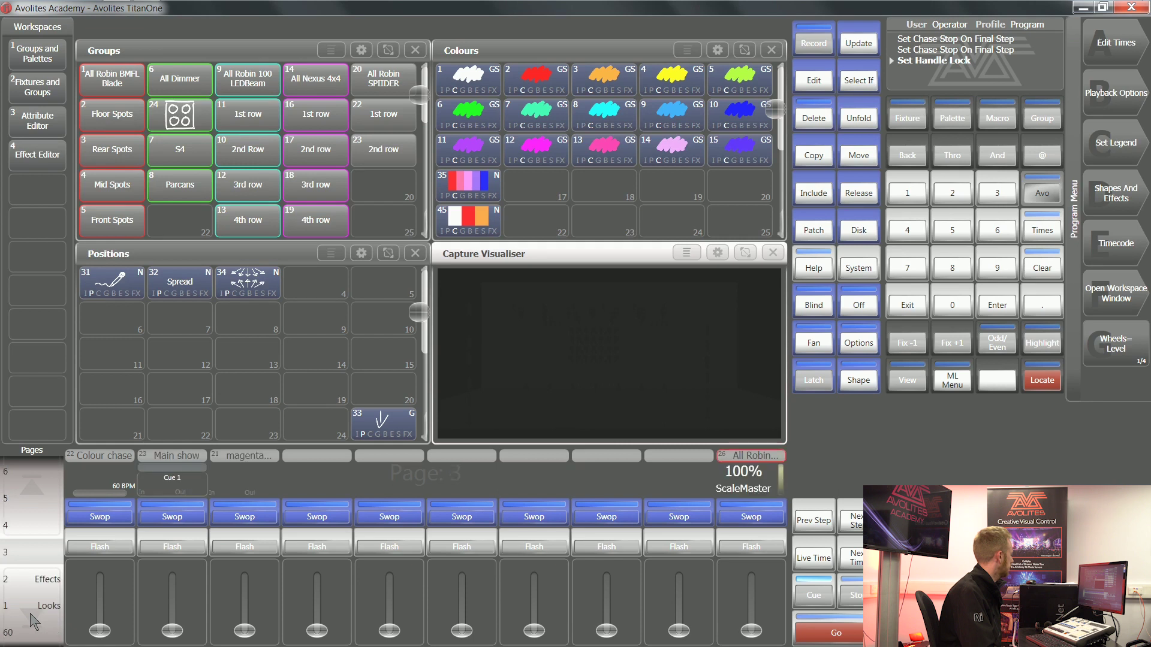
pyautogui.click(33, 497)
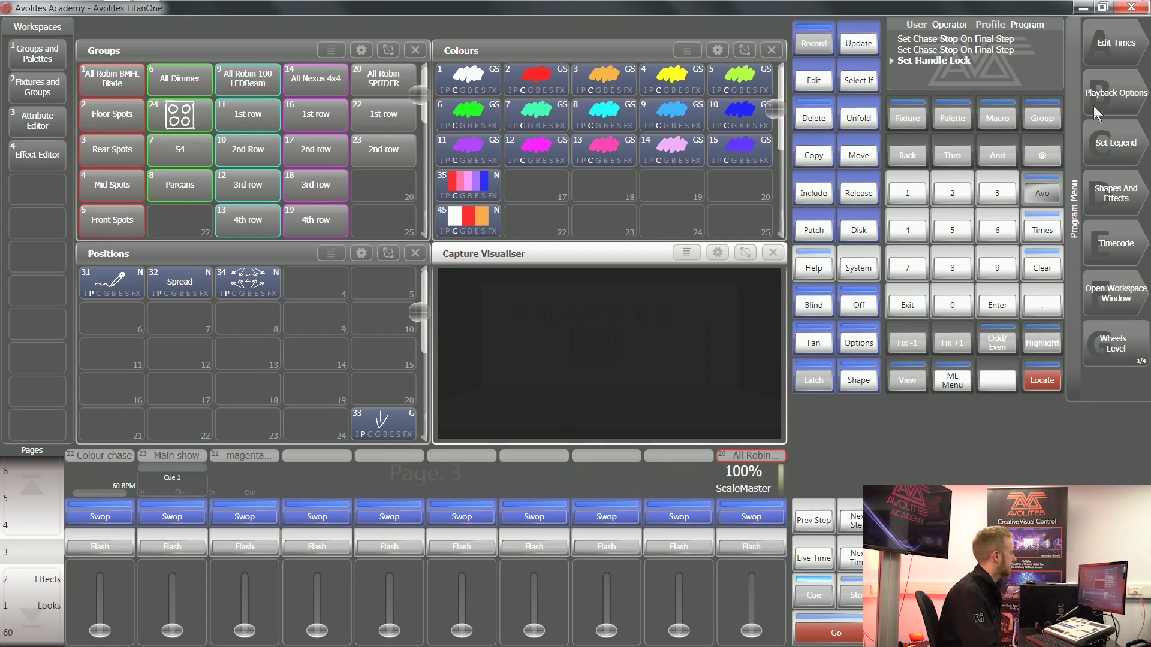
# Step: Set the Colour chase's Handle Paging to Unlocked in its playback options
pyautogui.click(1118, 96)
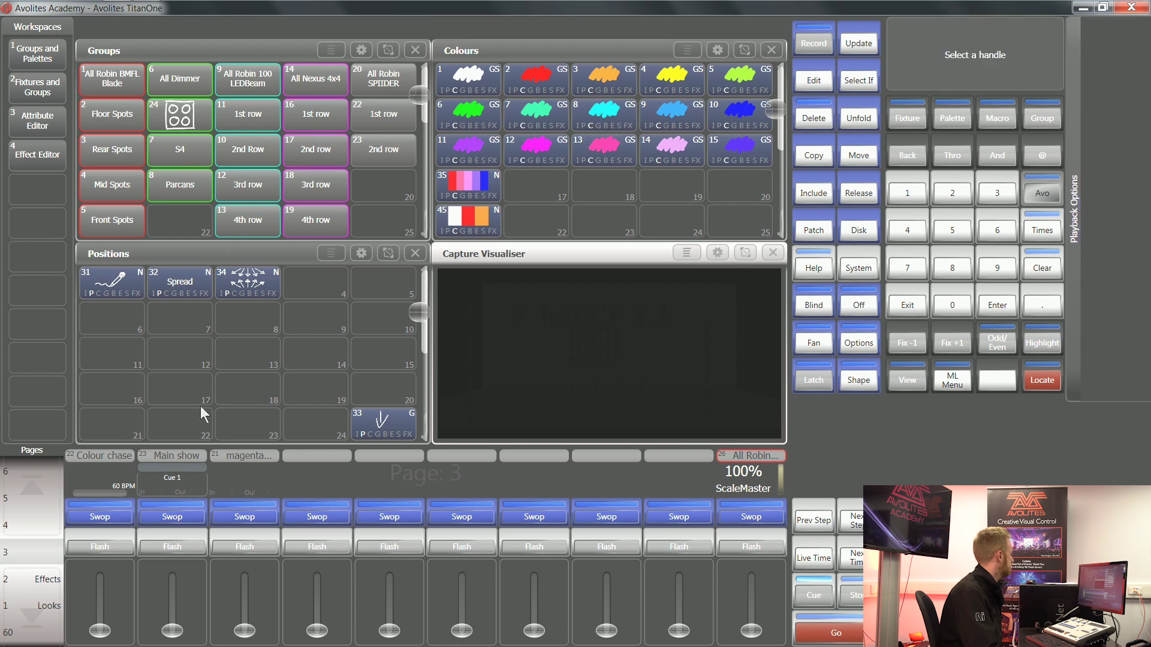
pyautogui.click(107, 465)
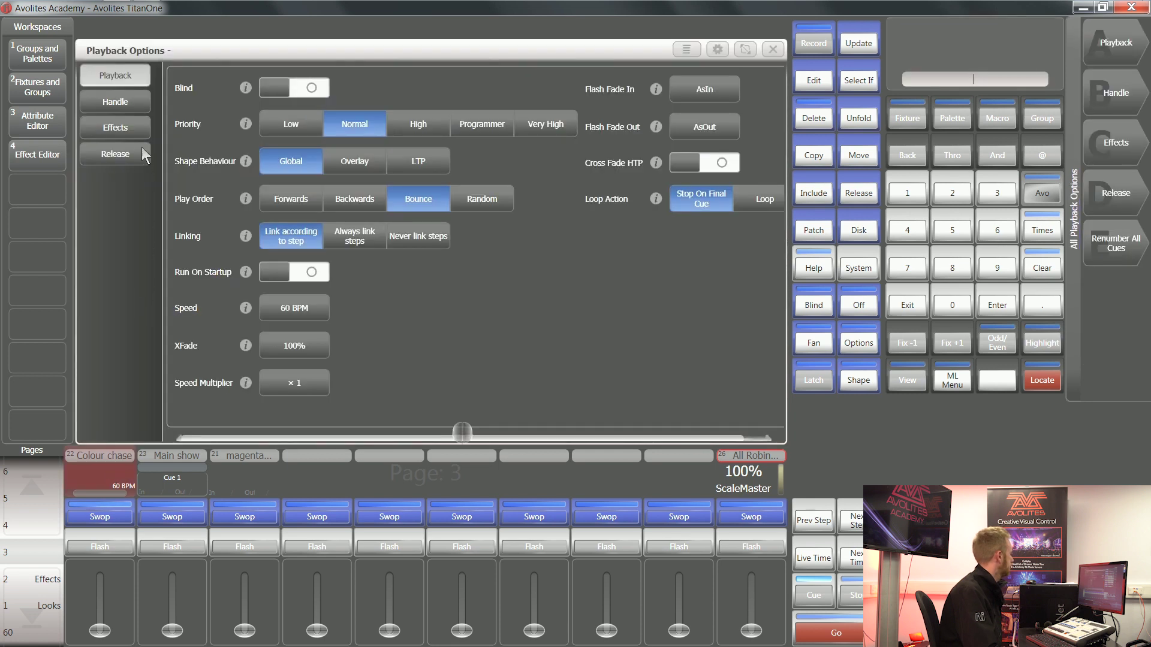
pyautogui.click(124, 105)
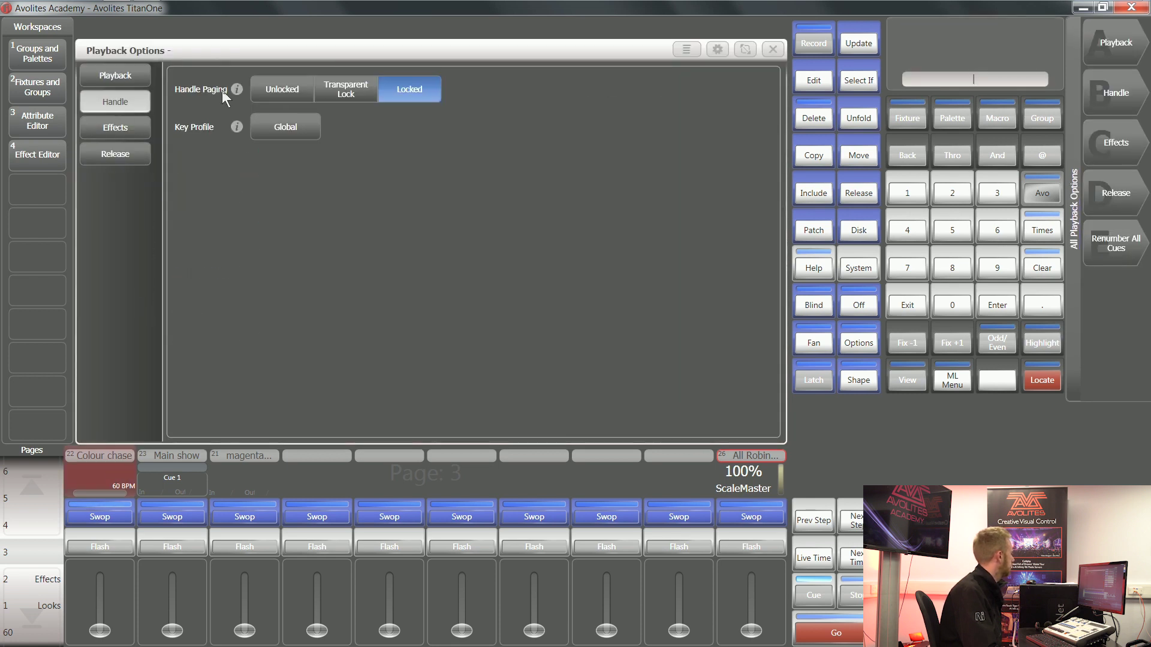
pyautogui.click(264, 91)
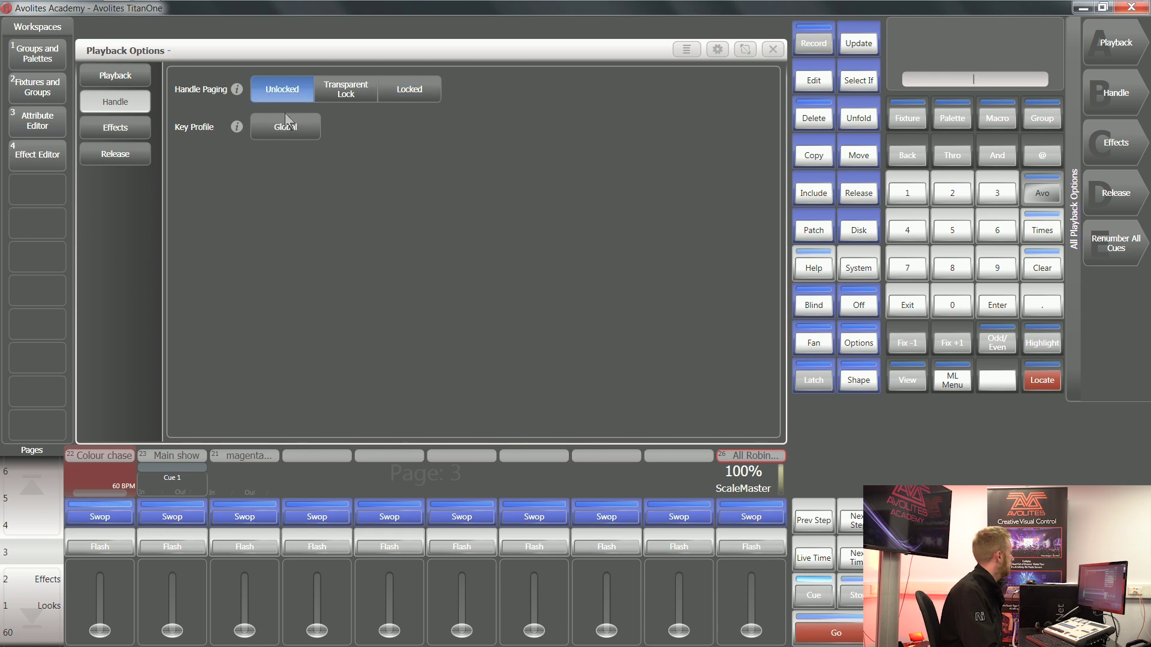
# Step: View the key profiles offered for the Colour chase's handle, keep the Global profile, and close the playback options
pyautogui.click(288, 131)
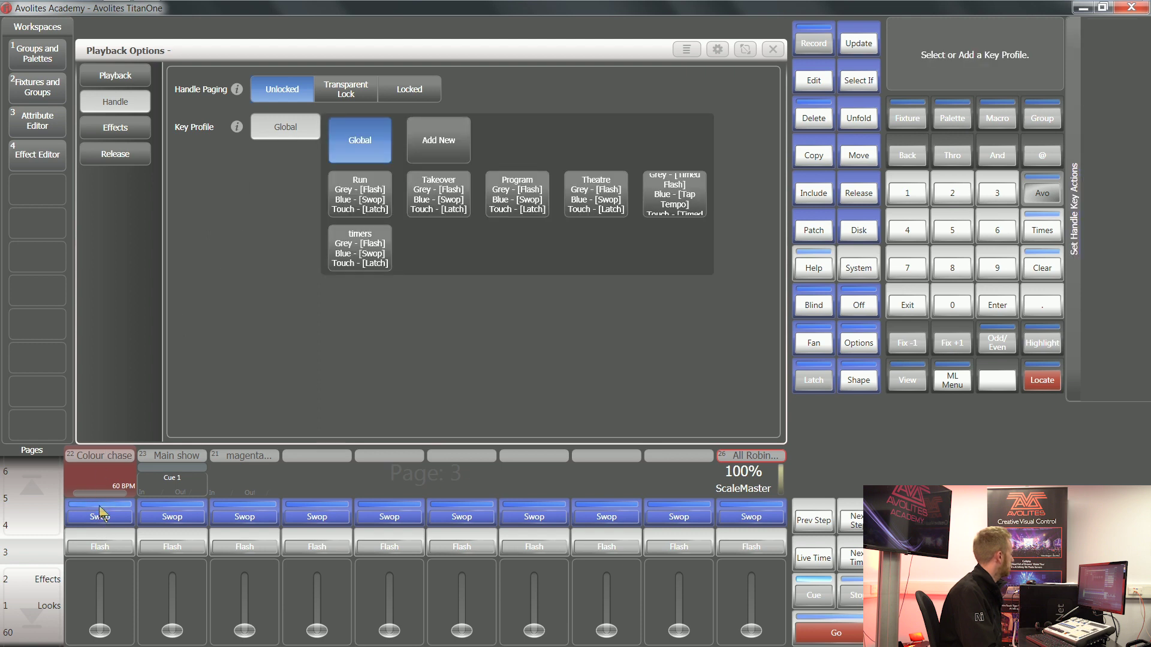
pyautogui.click(257, 133)
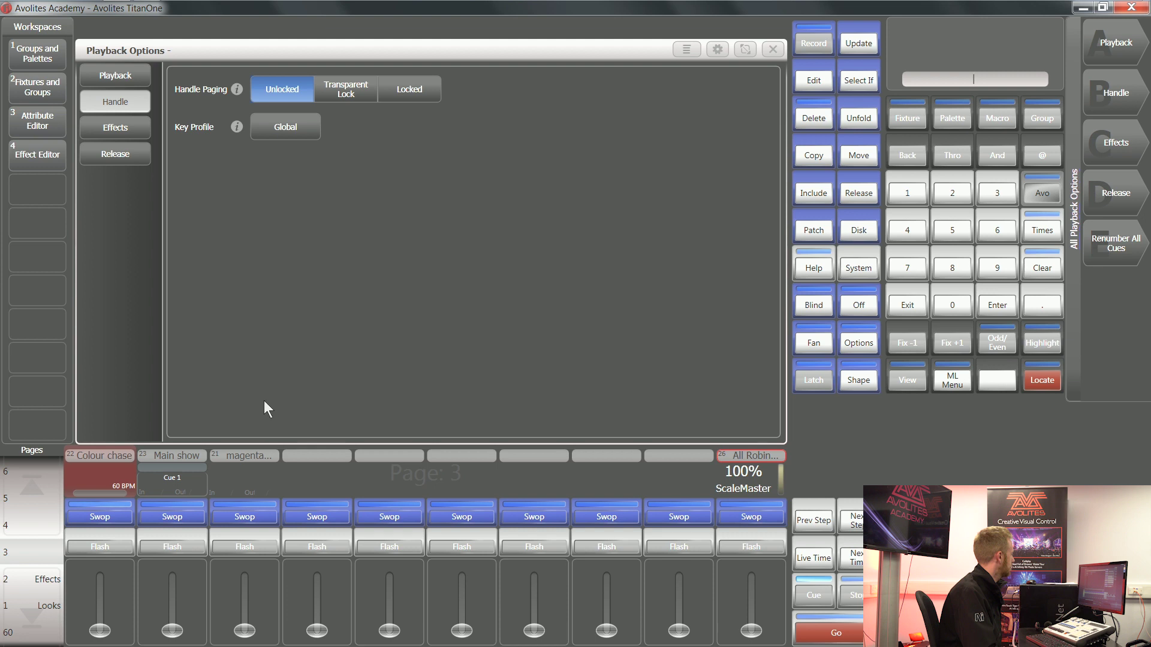
pyautogui.click(908, 305)
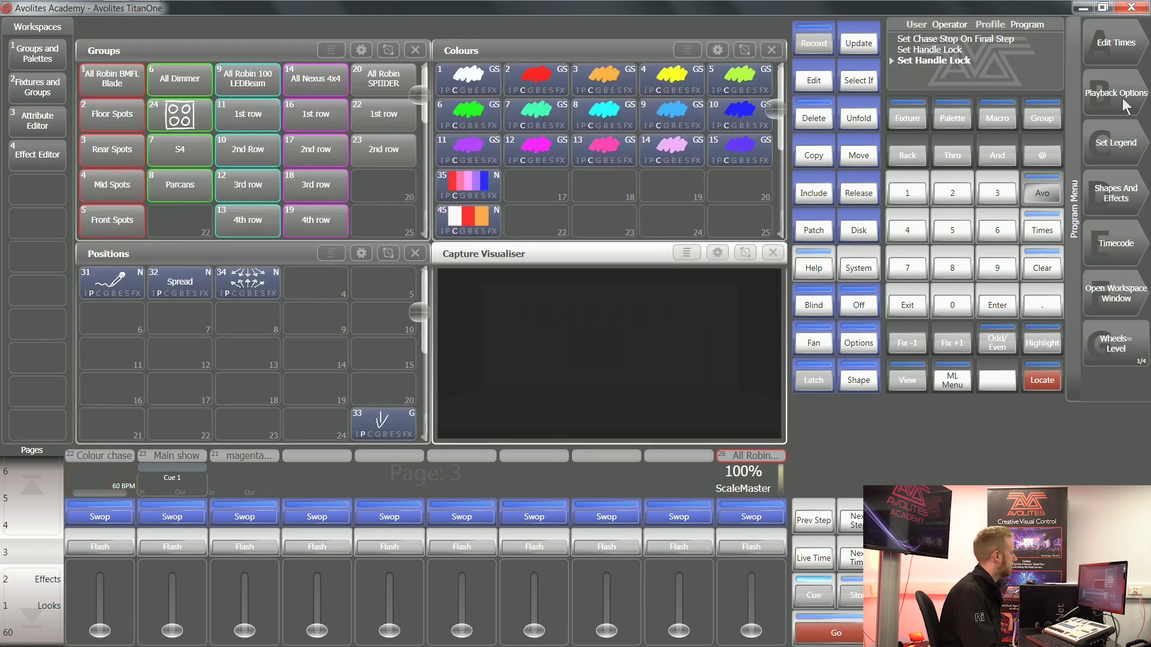
# Step: Set Move In Dark to Disabled in the Main show cue list's playback options
pyautogui.click(1121, 96)
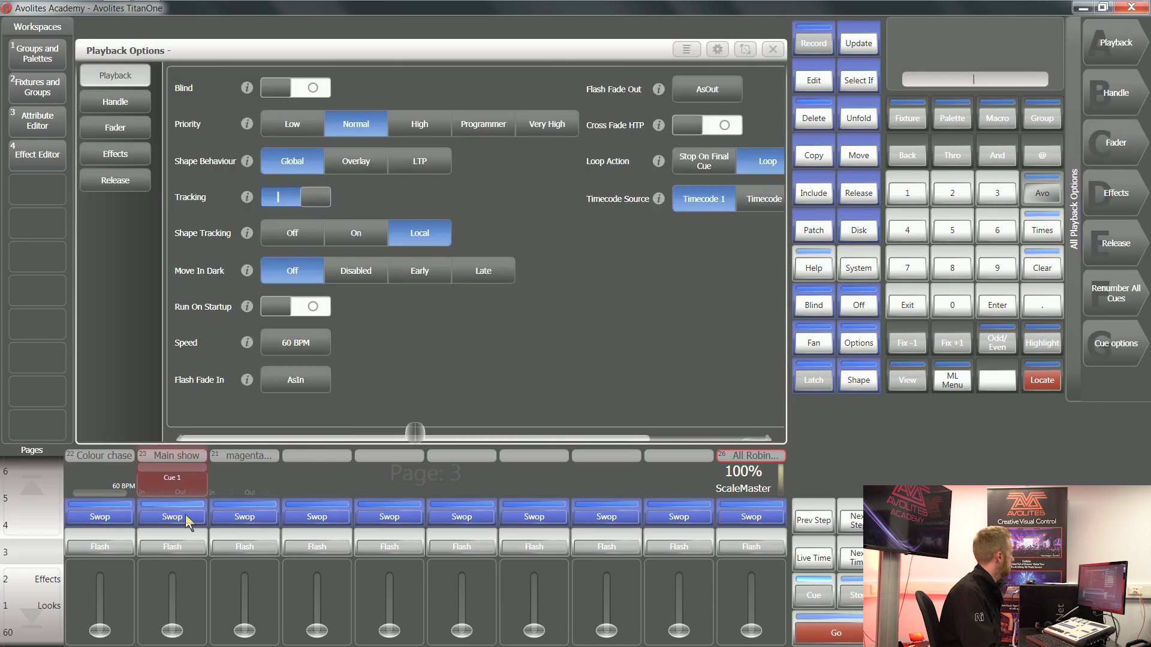
pyautogui.click(186, 514)
pyautogui.click(377, 271)
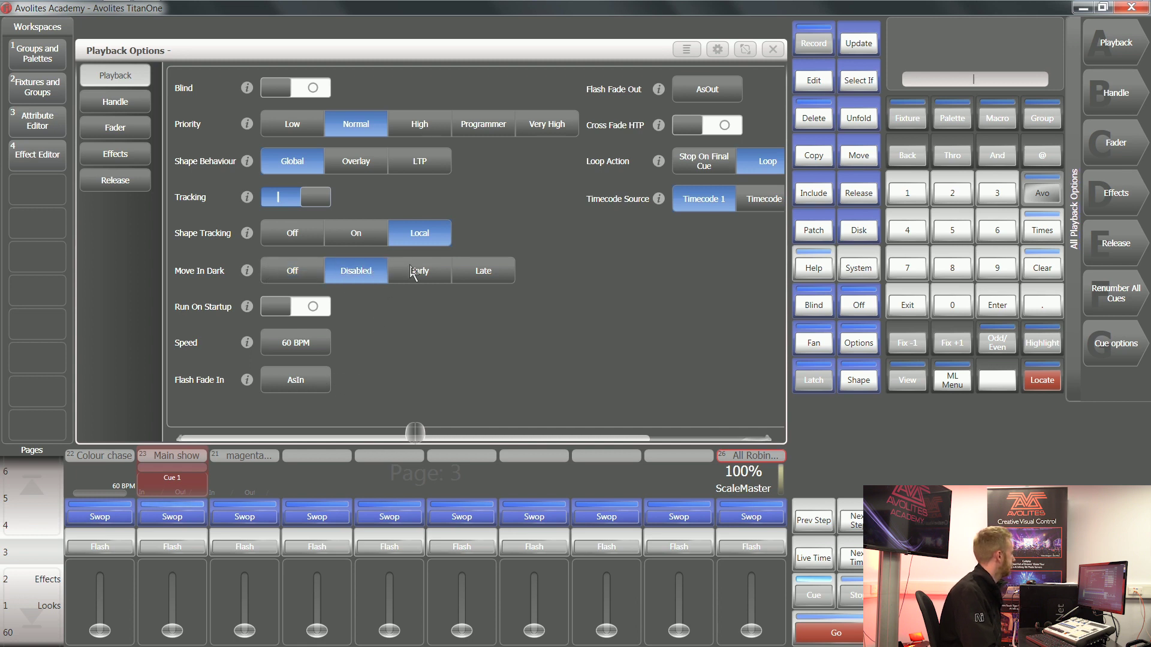
# Step: Switch the Main show cue list's Loop Action between Stop On Final Cue and Loop, finishing on Loop
pyautogui.click(704, 169)
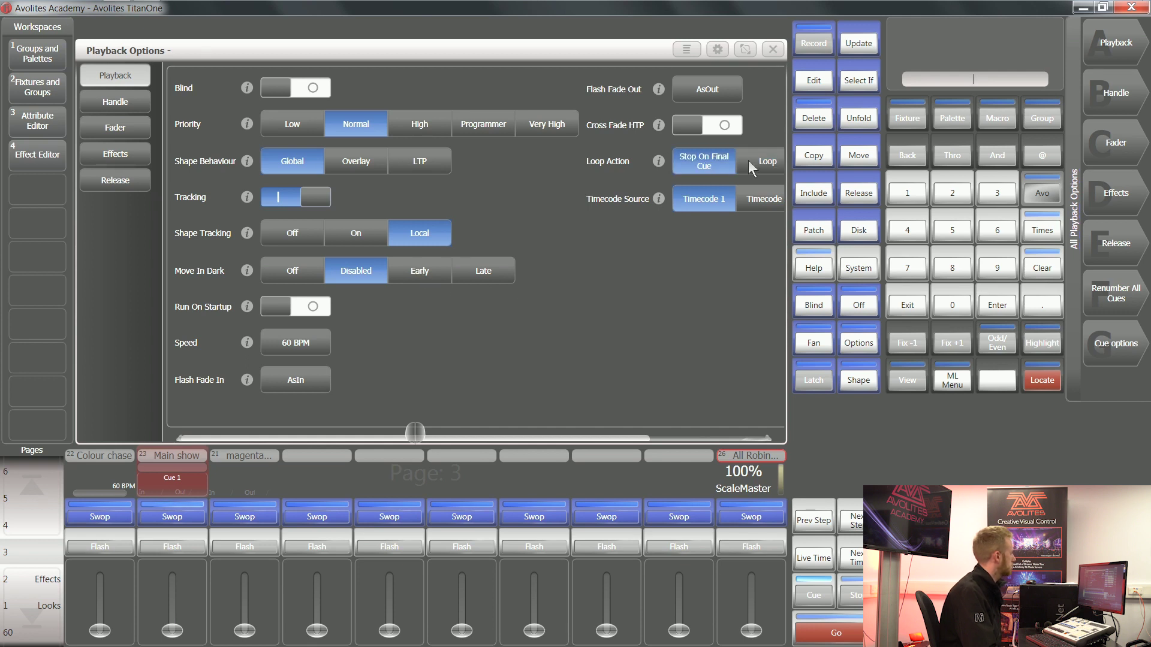
pyautogui.click(752, 169)
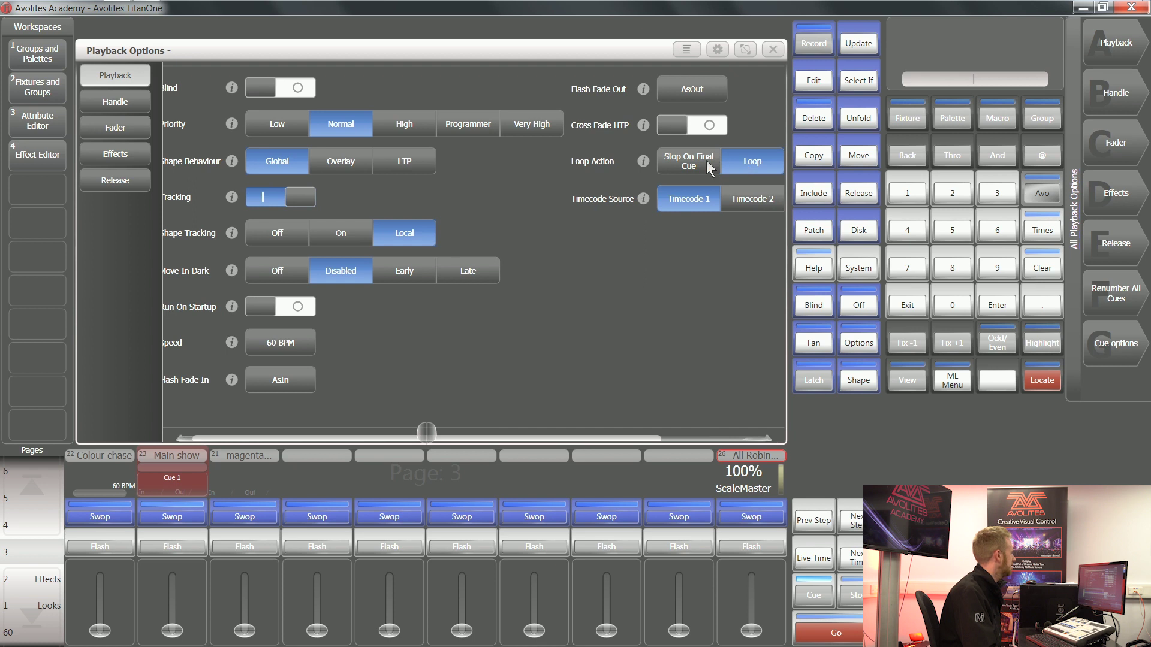
pyautogui.click(709, 169)
pyautogui.click(747, 170)
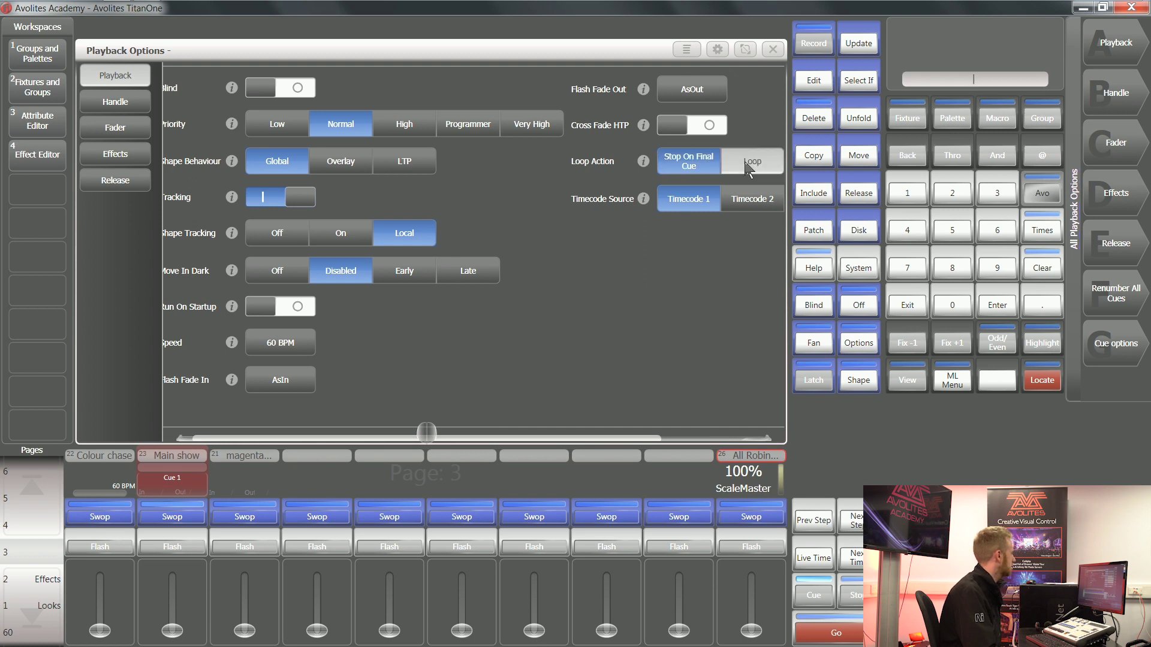
# Step: Enable Fire First Cue in the Main show's fader options, then test it by raising its fader and lowering it fully
pyautogui.click(125, 105)
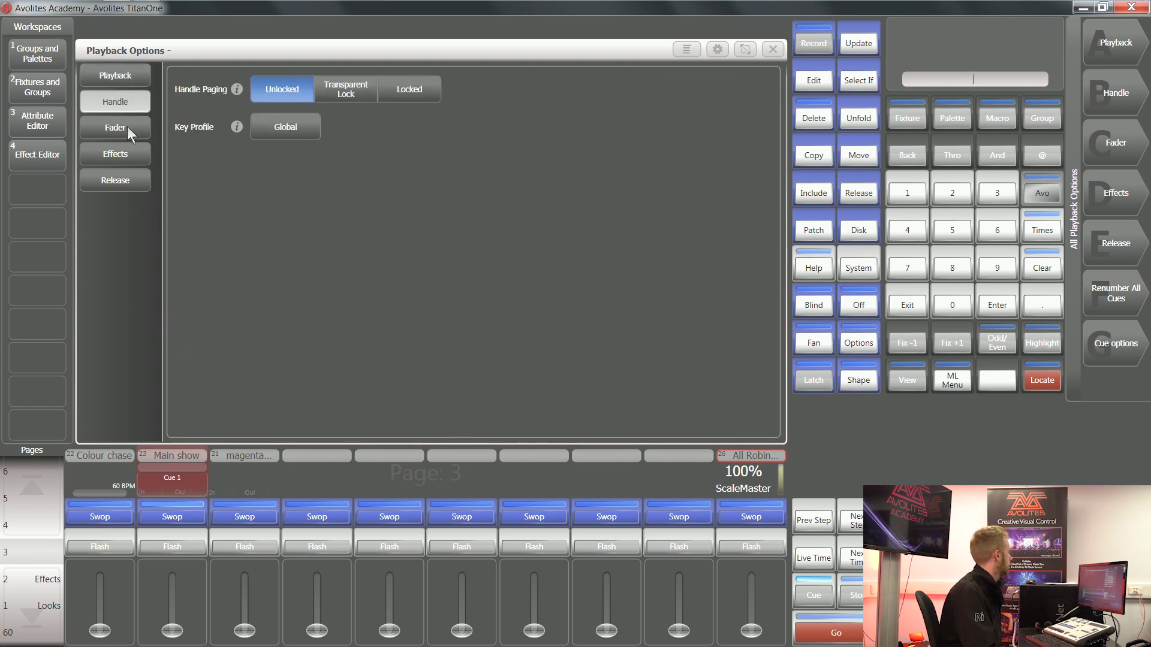
pyautogui.click(127, 127)
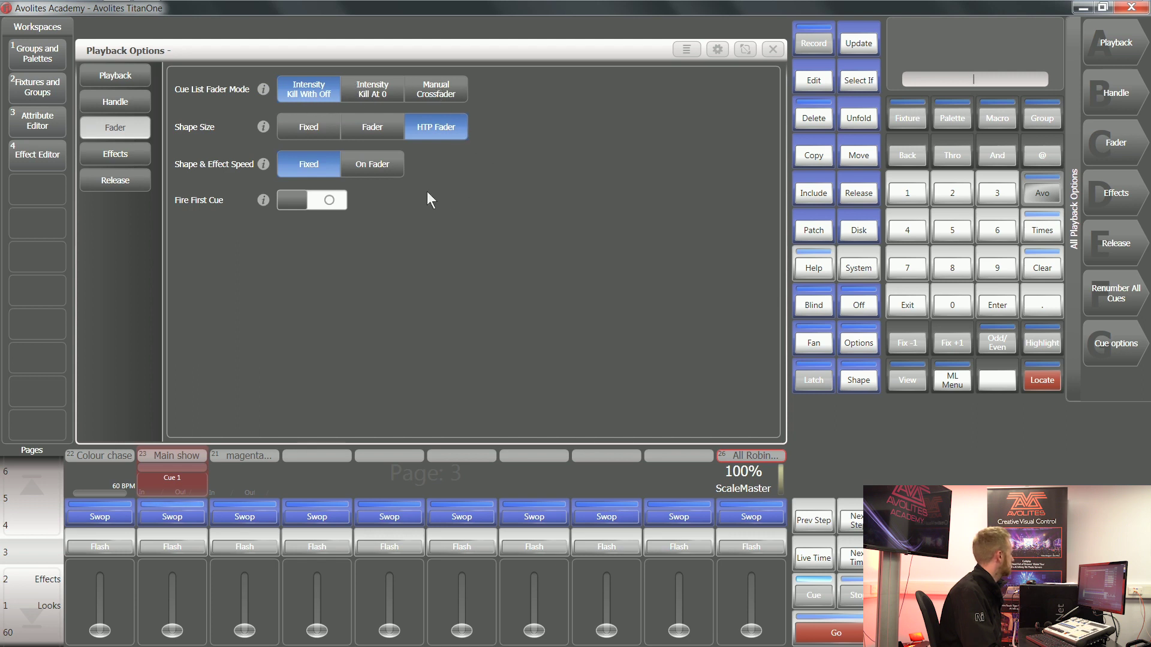
pyautogui.click(328, 207)
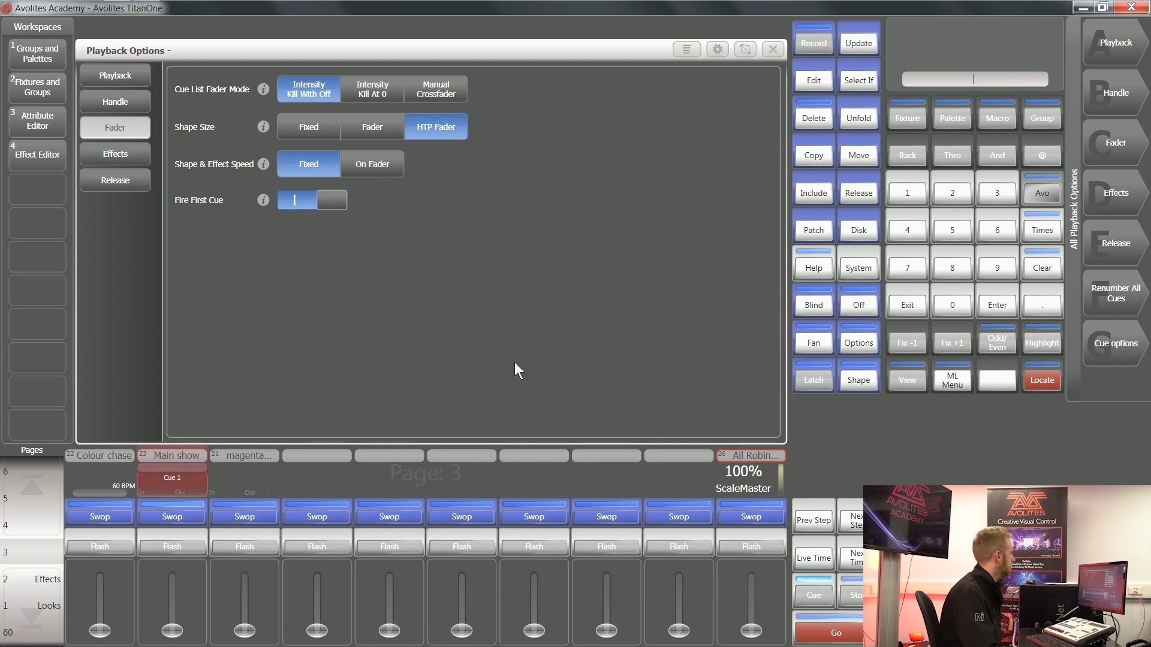
pyautogui.click(905, 305)
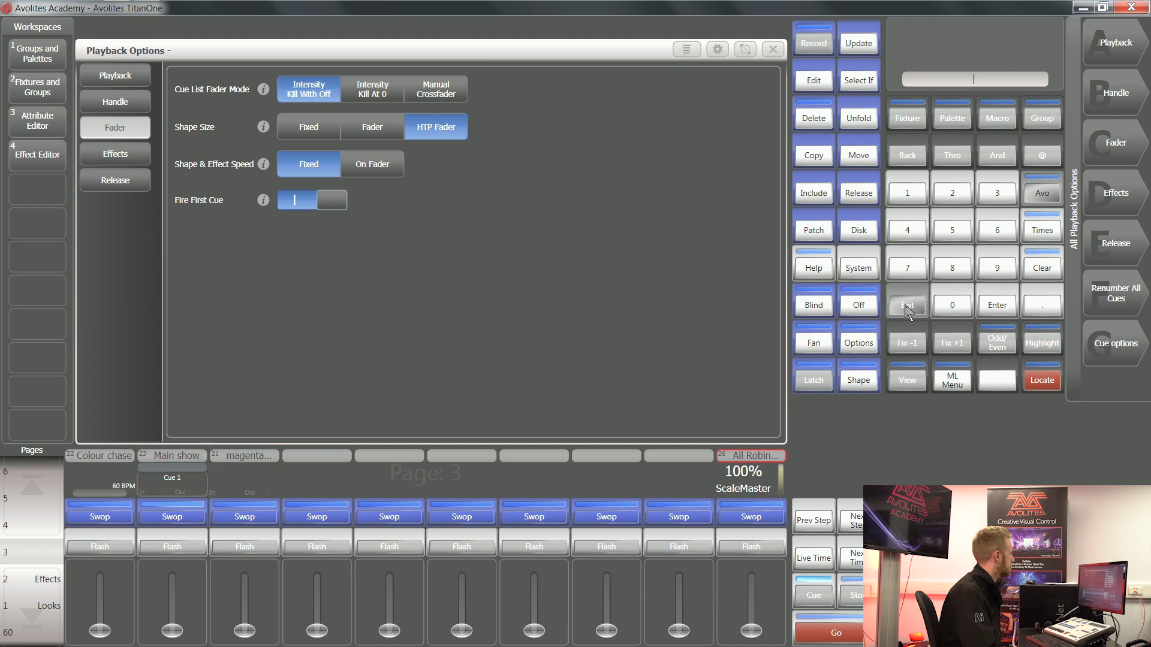
pyautogui.moveTo(172, 629); pyautogui.dragTo(172, 576)
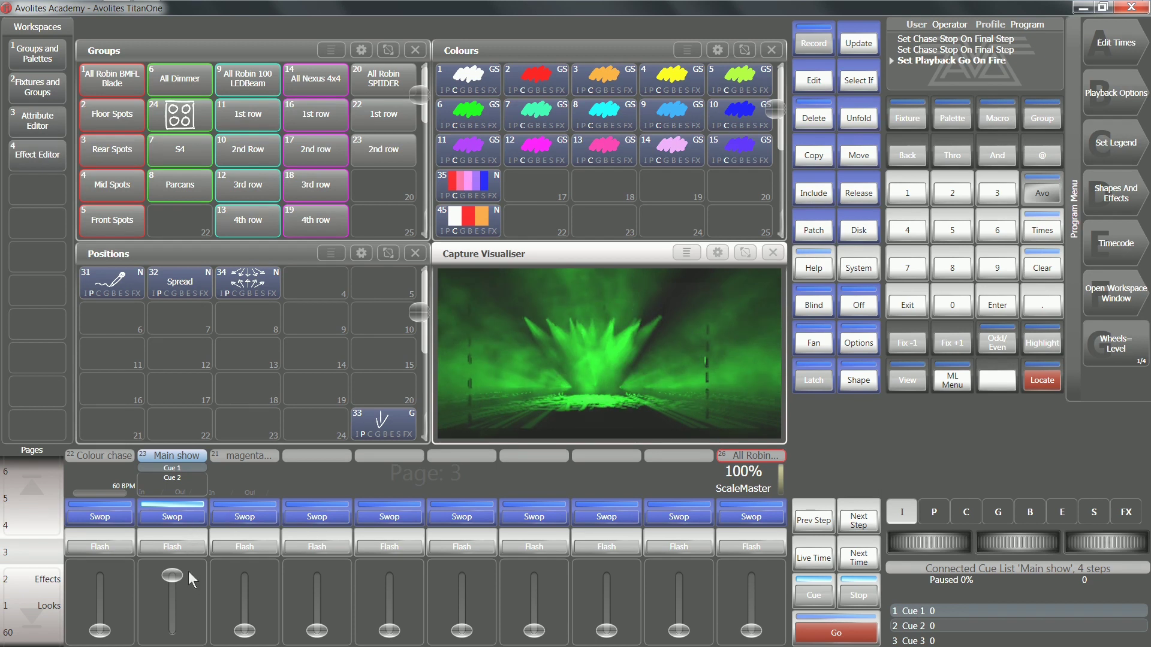
pyautogui.moveTo(174, 577); pyautogui.dragTo(172, 629)
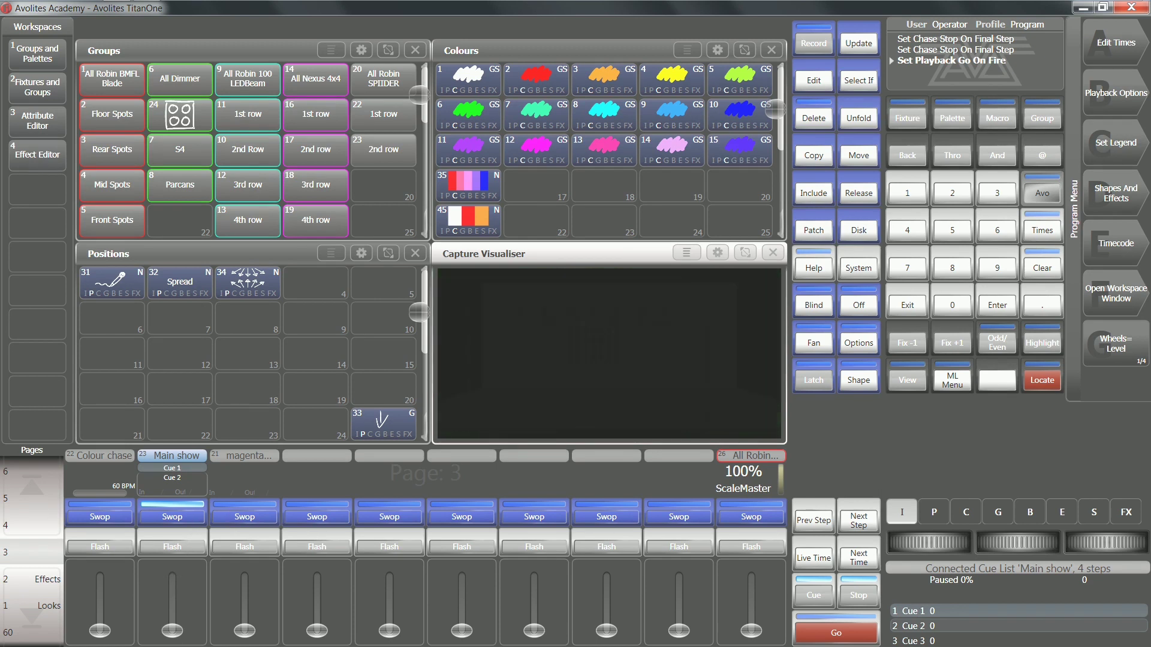
# Step: Set the magenta cue's Priority to Programmer and close its playback options
pyautogui.click(1137, 102)
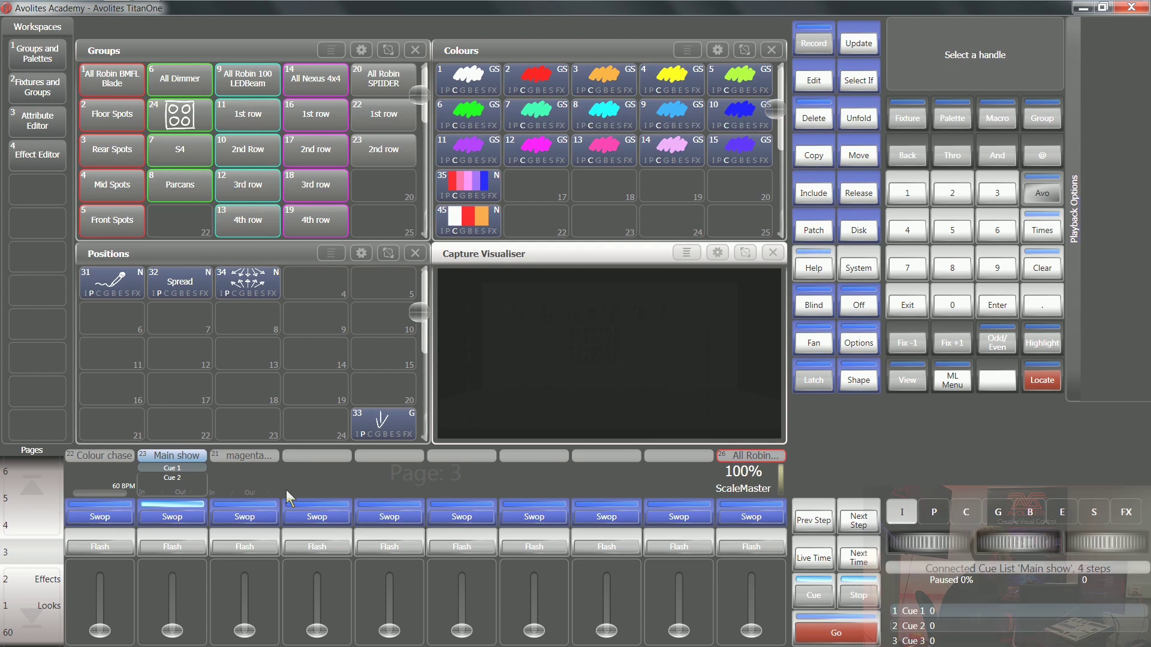
pyautogui.click(243, 520)
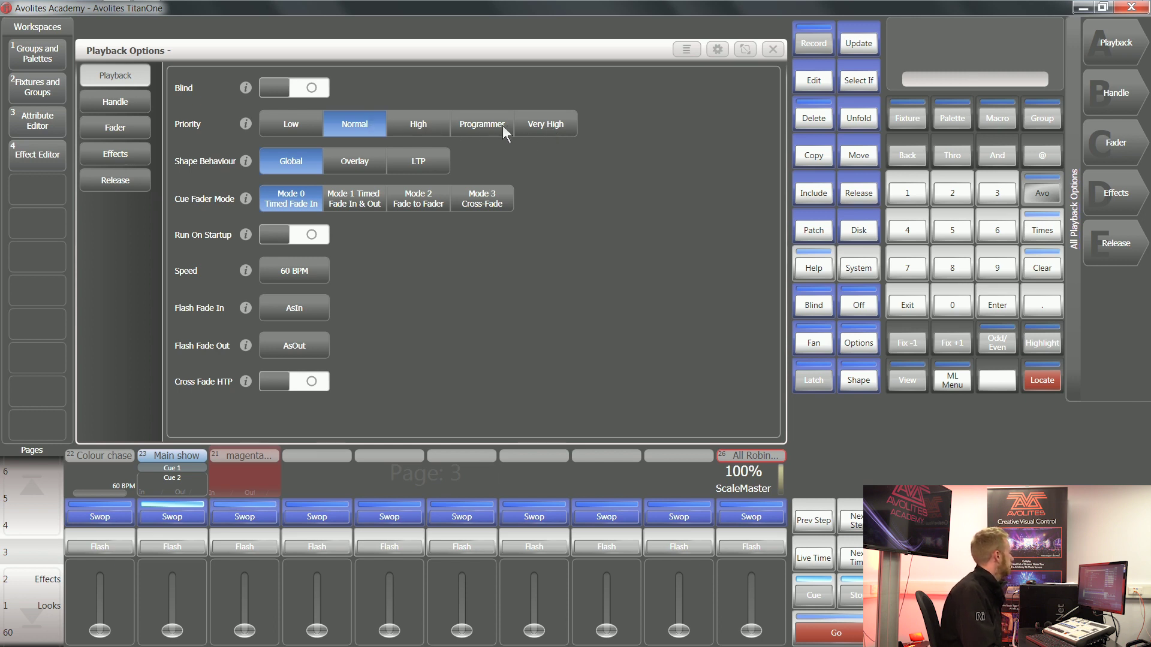
pyautogui.click(481, 124)
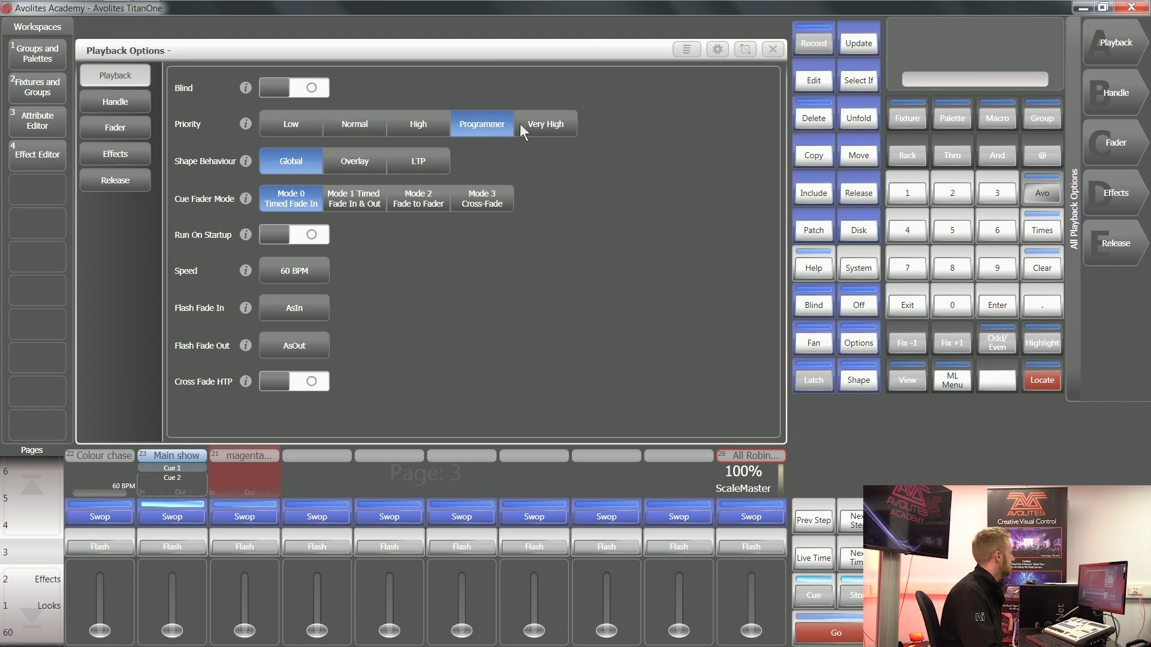
pyautogui.click(563, 129)
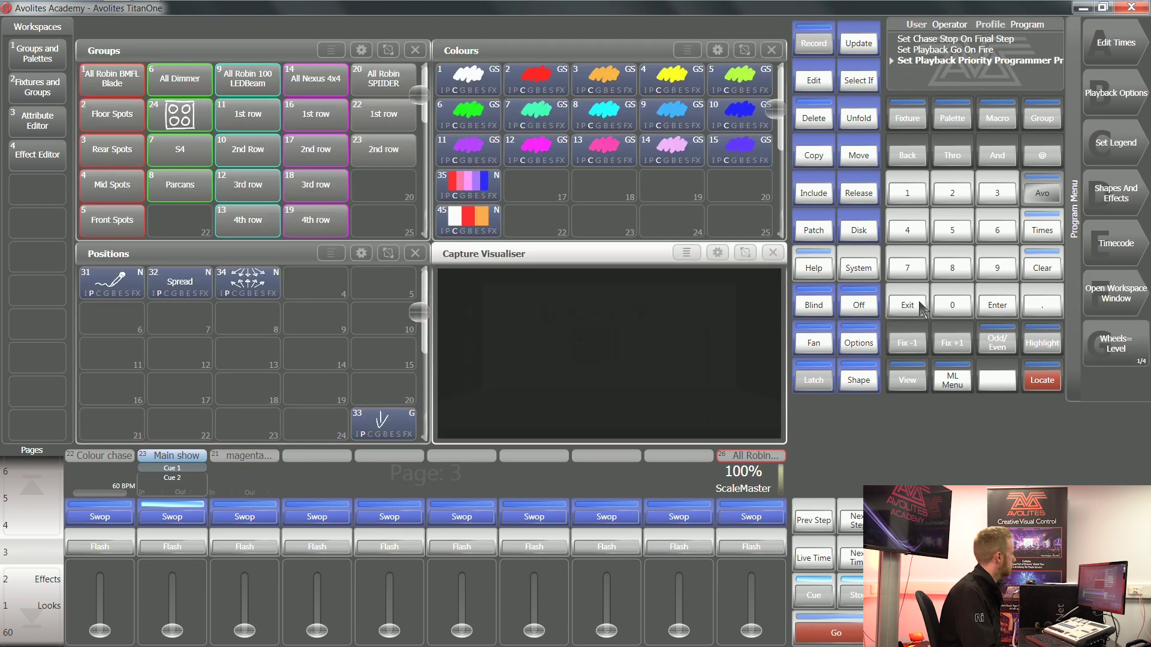
pyautogui.click(907, 306)
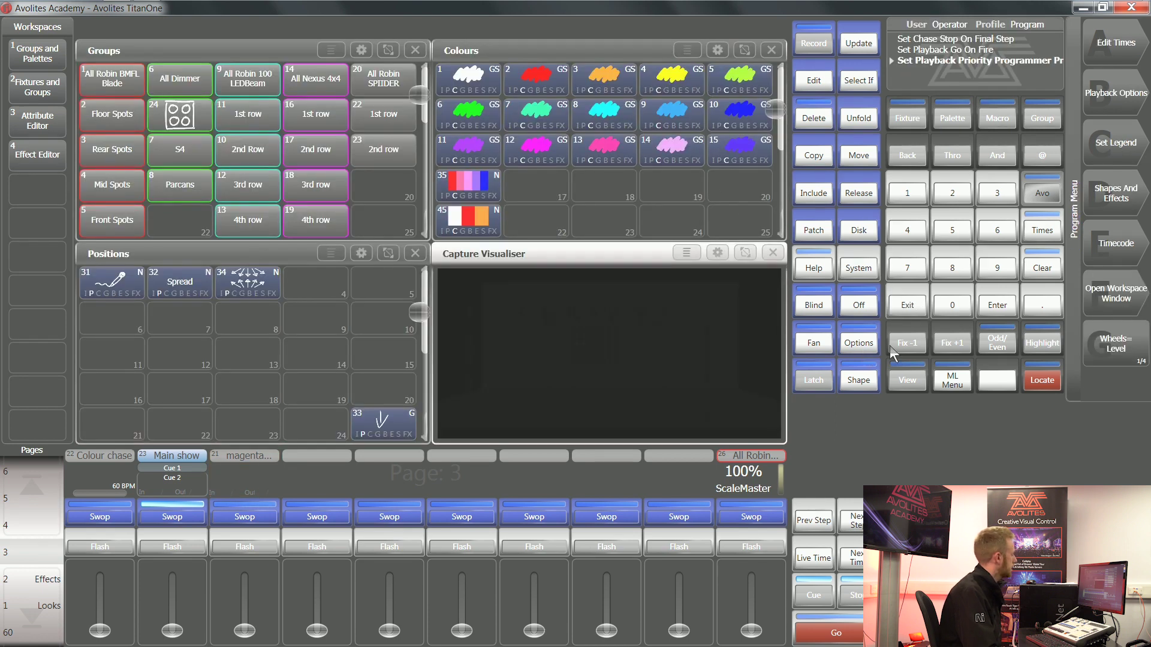